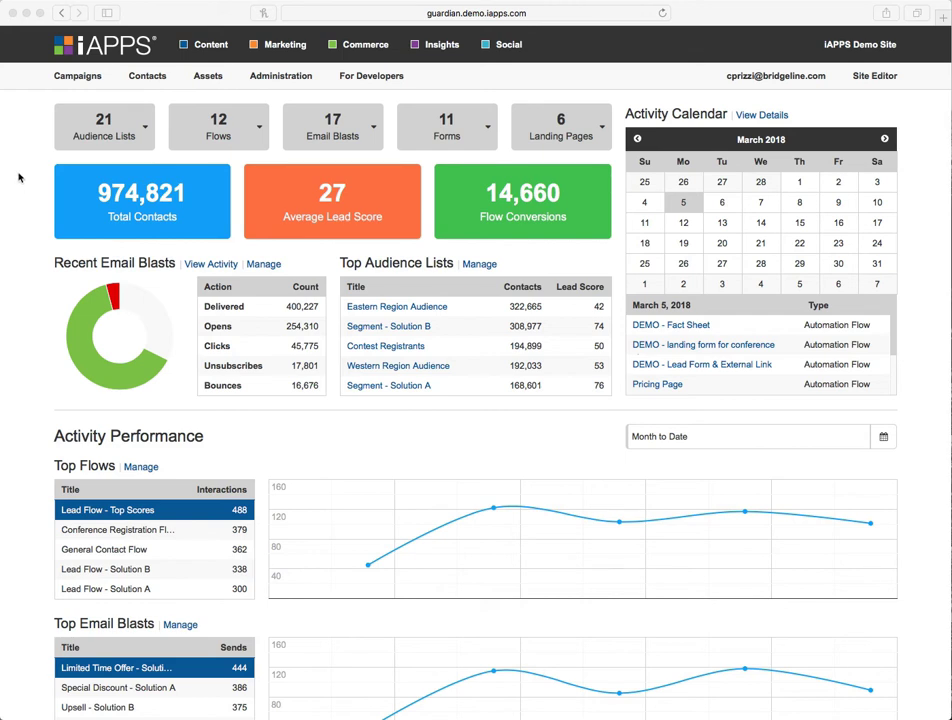
- Browse the dashboard's summary menus, email blast and audience list statistics, and activity performance charts
{"action": "left_click", "coordinate": [85, 127]}
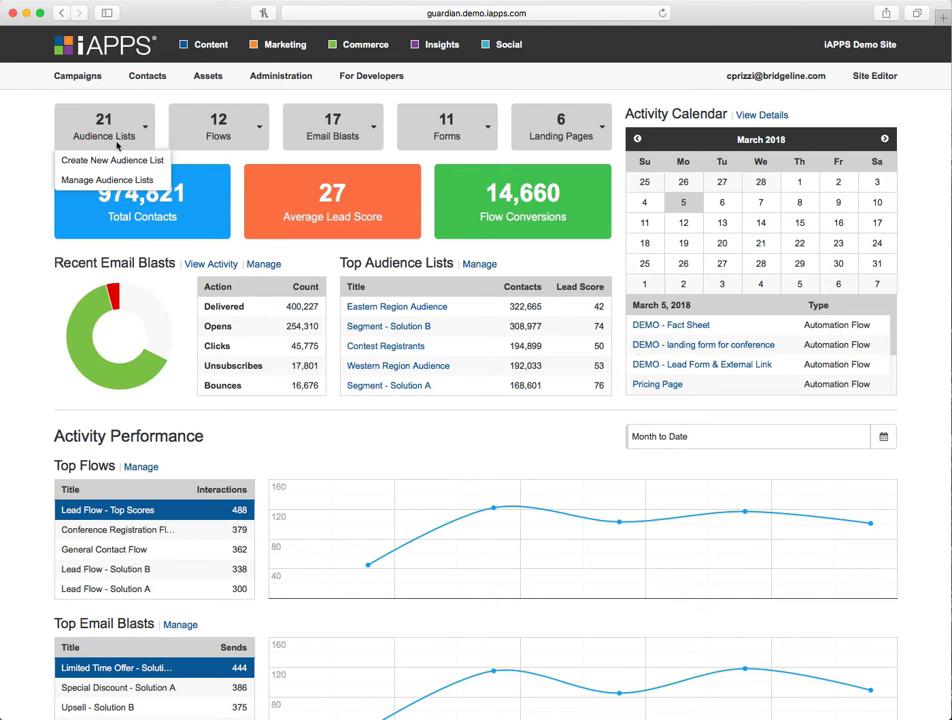
{"action": "mouse_move", "coordinate": [224, 140]}
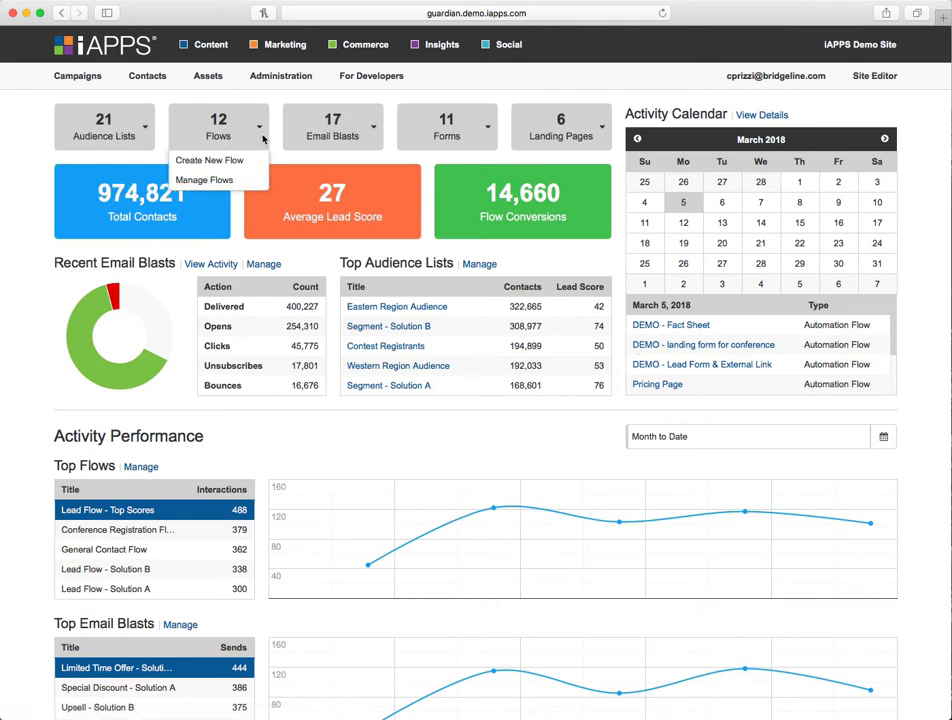
{"action": "mouse_move", "coordinate": [357, 134]}
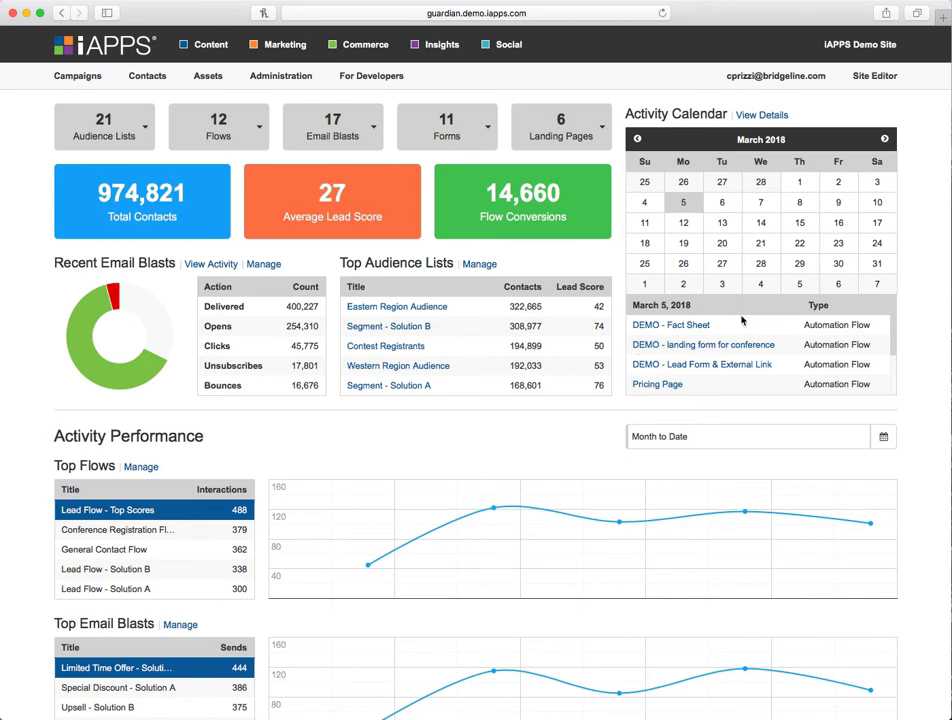
{"action": "scroll", "coordinate": [782, 345], "scroll_direction": "down", "scroll_amount": 3}
{"action": "scroll", "coordinate": [782, 345], "scroll_direction": "up", "scroll_amount": 3}
{"action": "scroll", "coordinate": [403, 209], "scroll_direction": "down", "scroll_amount": 2}
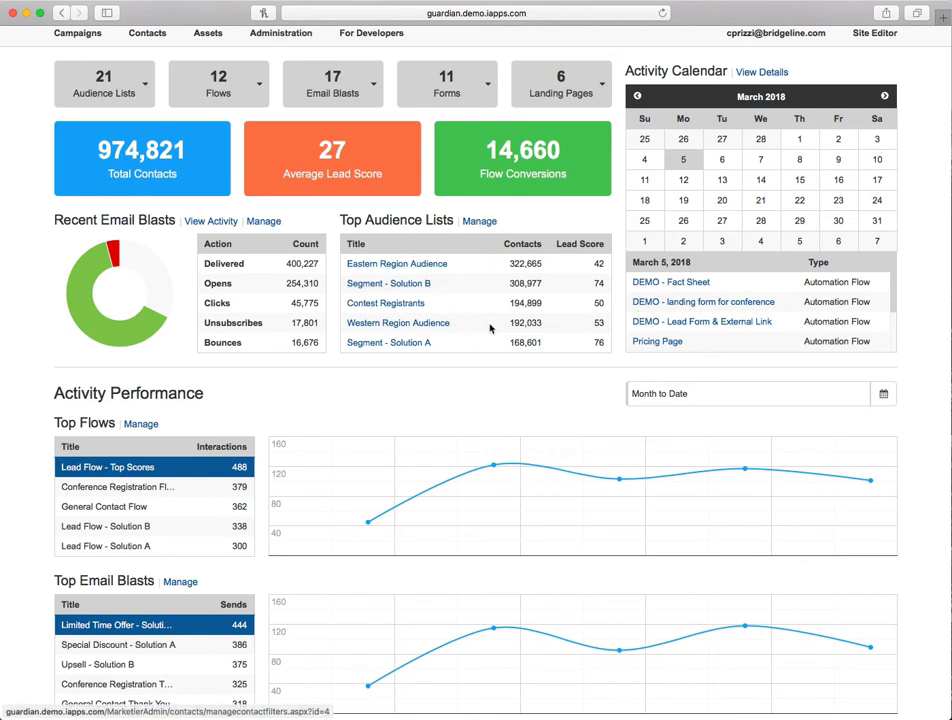
{"action": "scroll", "coordinate": [480, 300], "scroll_direction": "down", "scroll_amount": 2}
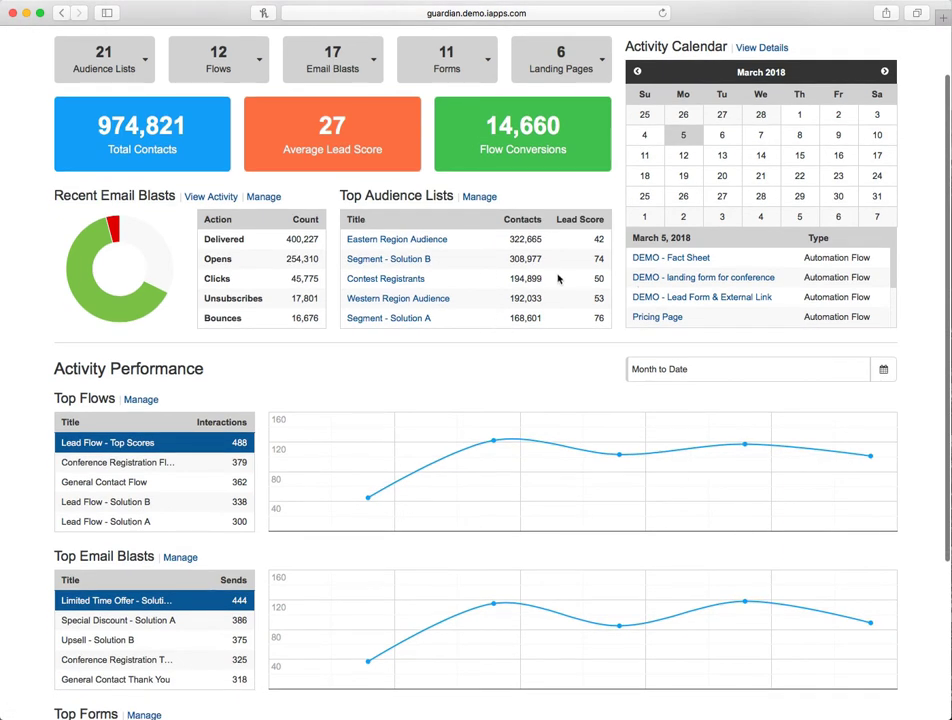
{"action": "scroll", "coordinate": [558, 278], "scroll_direction": "down", "scroll_amount": 3}
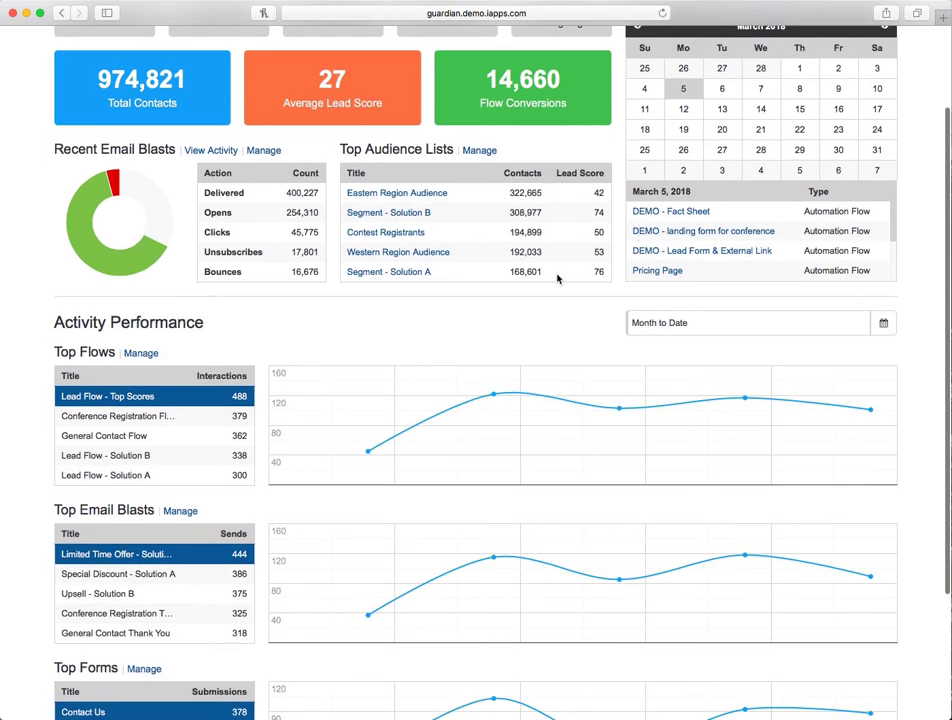
{"action": "scroll", "coordinate": [558, 278], "scroll_direction": "down", "scroll_amount": 5}
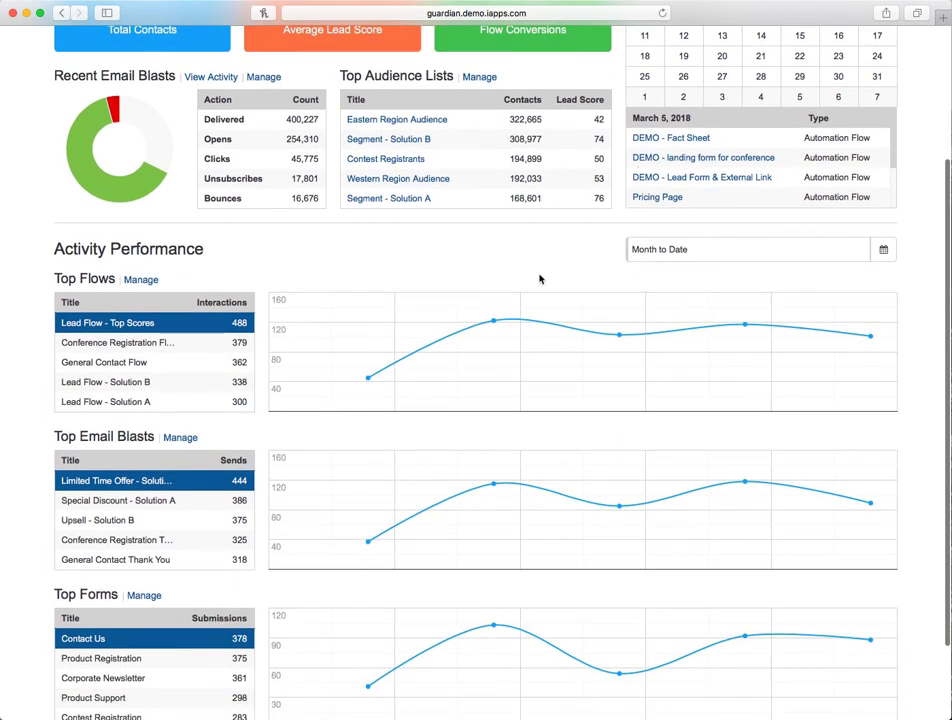
{"action": "scroll", "coordinate": [561, 268], "scroll_direction": "down", "scroll_amount": 5}
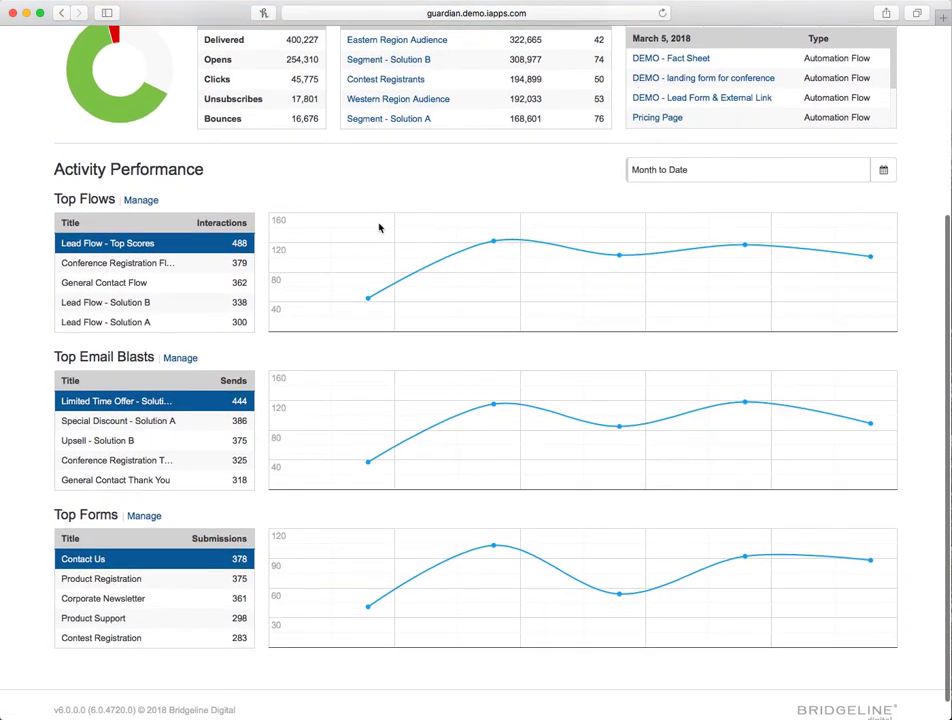
- Chart Lead Flow - Solution B under Top Flows and Corporate Newsletter under Top Forms
{"action": "left_click", "coordinate": [885, 172]}
{"action": "left_click", "coordinate": [489, 384]}
{"action": "left_click", "coordinate": [489, 384]}
{"action": "left_click", "coordinate": [563, 438]}
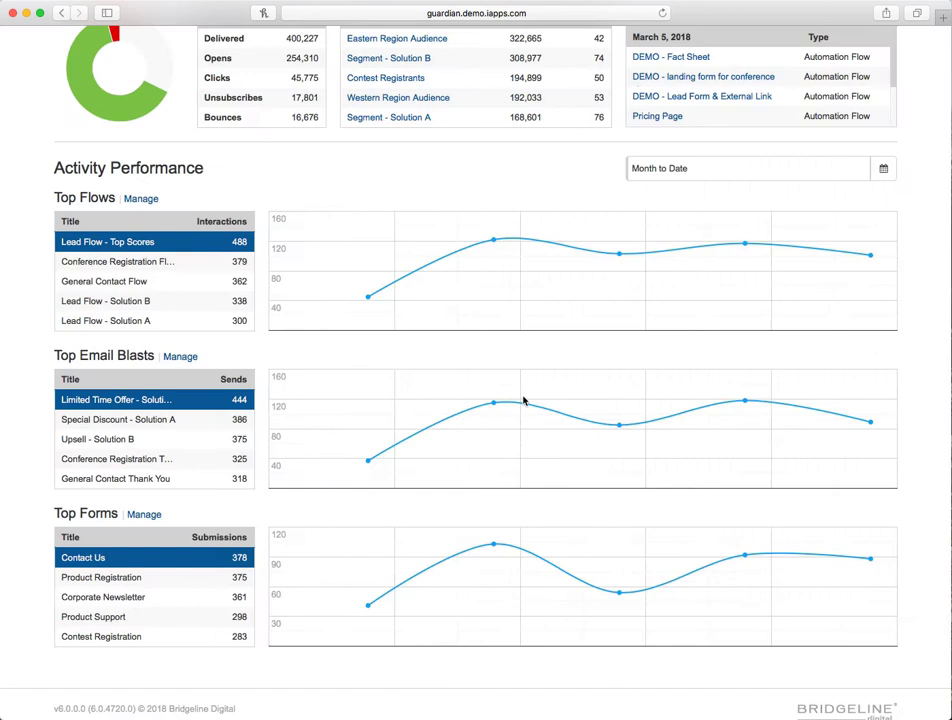
{"action": "left_click", "coordinate": [190, 281]}
{"action": "left_click", "coordinate": [172, 306]}
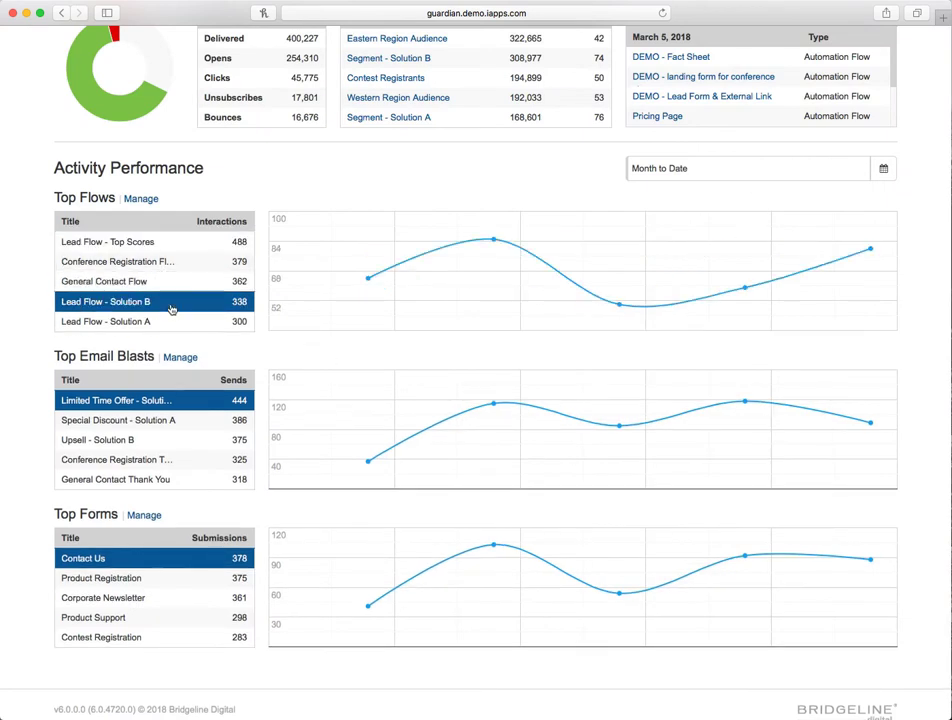
{"action": "left_click", "coordinate": [200, 598]}
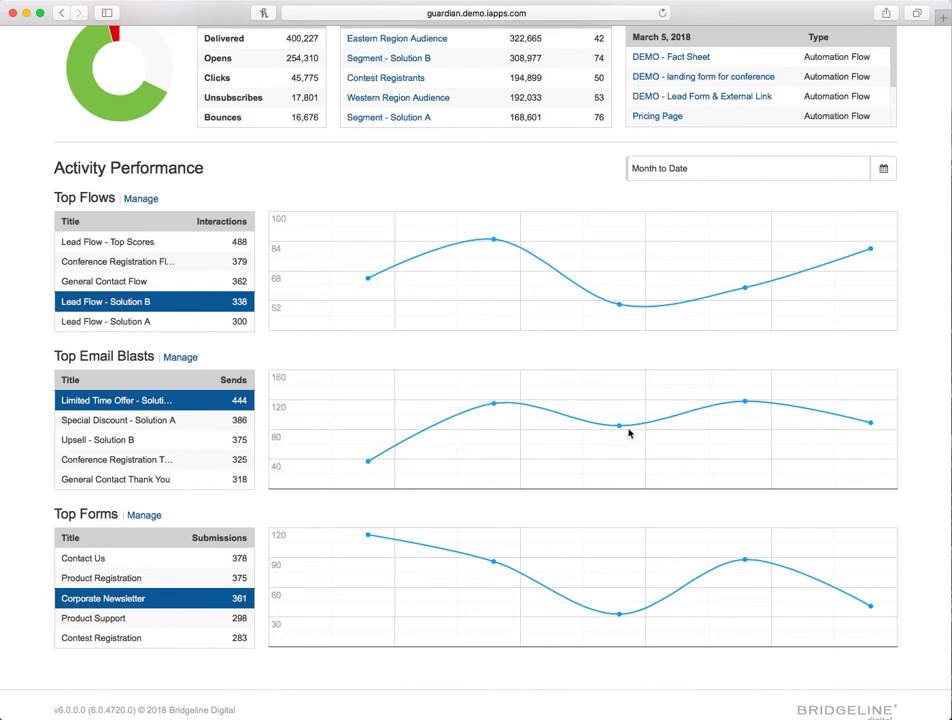
- Open the page for managing automation flows
{"action": "scroll", "coordinate": [476, 418], "scroll_direction": "up", "scroll_amount": 5}
{"action": "scroll", "coordinate": [404, 437], "scroll_direction": "down", "scroll_amount": 5}
{"action": "scroll", "coordinate": [400, 430], "scroll_direction": "up", "scroll_amount": 5}
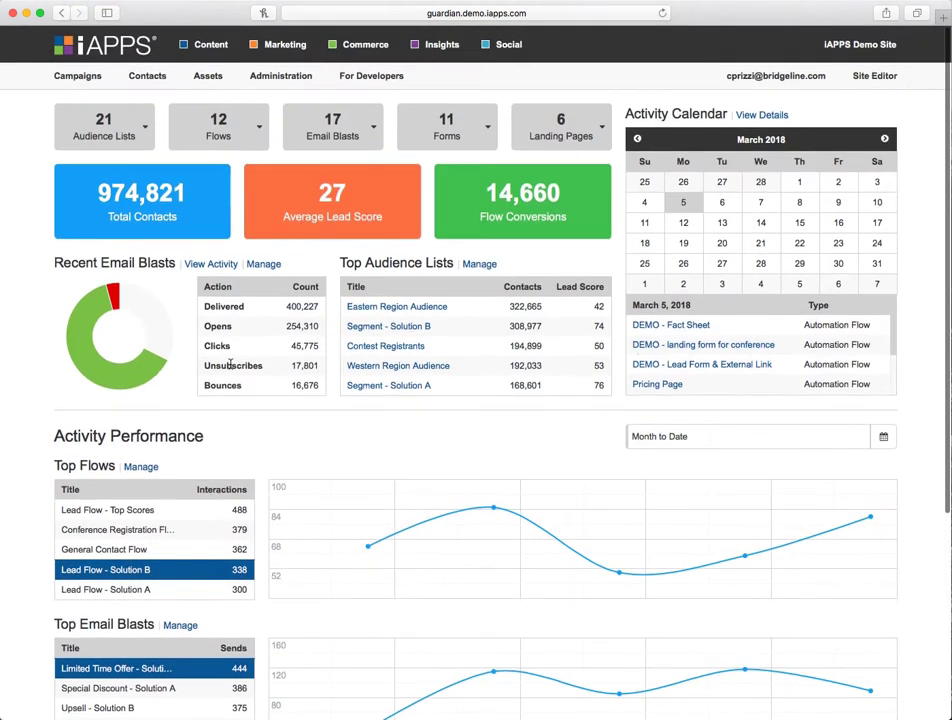
{"action": "mouse_move", "coordinate": [77, 76]}
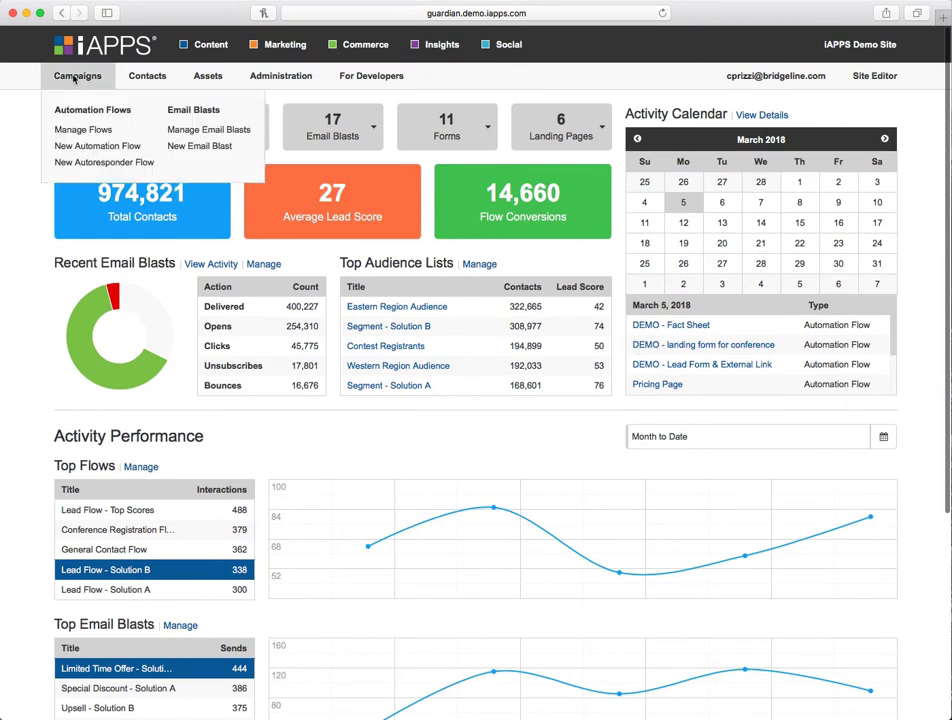
{"action": "left_click", "coordinate": [100, 137]}
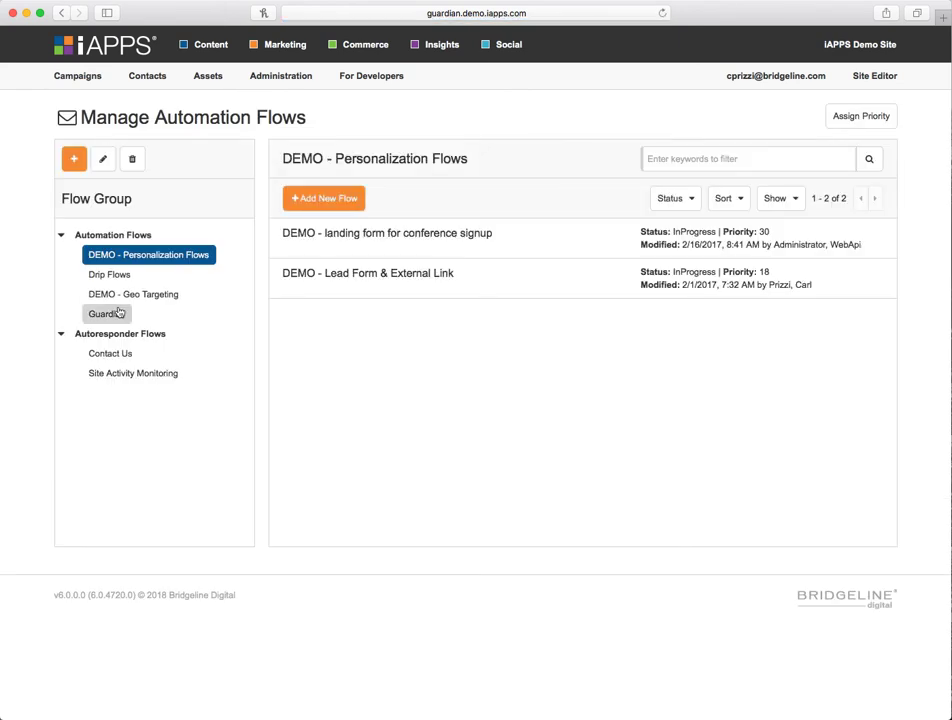
- Open the Disability Insurance - Nurture Campaign flow from the Guardian group for editing
{"action": "left_click", "coordinate": [109, 315]}
{"action": "left_click", "coordinate": [380, 238]}
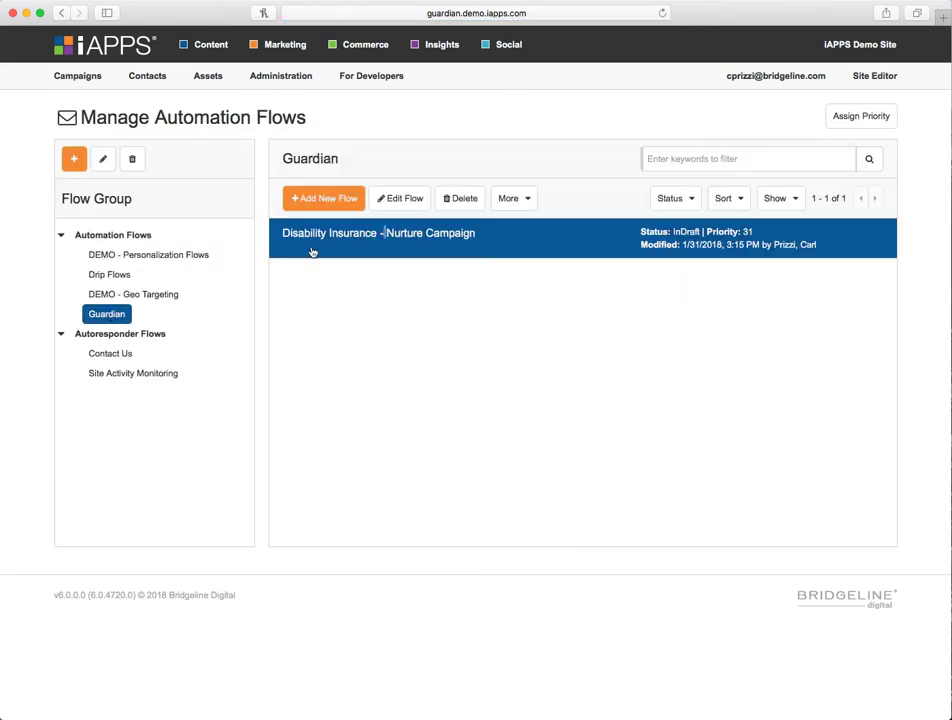
{"action": "left_click", "coordinate": [417, 203]}
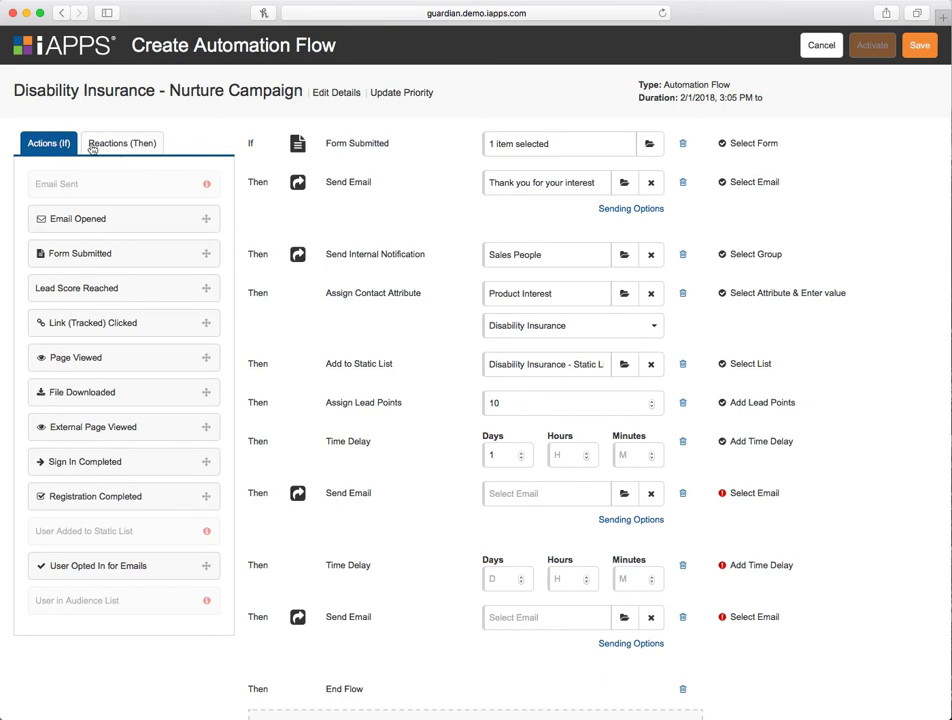
- Compare the Actions (If) and Reactions (Then) palettes of the flow editor
{"action": "left_click", "coordinate": [121, 146]}
{"action": "left_click", "coordinate": [62, 145]}
{"action": "left_click", "coordinate": [121, 147]}
{"action": "left_click", "coordinate": [50, 145]}
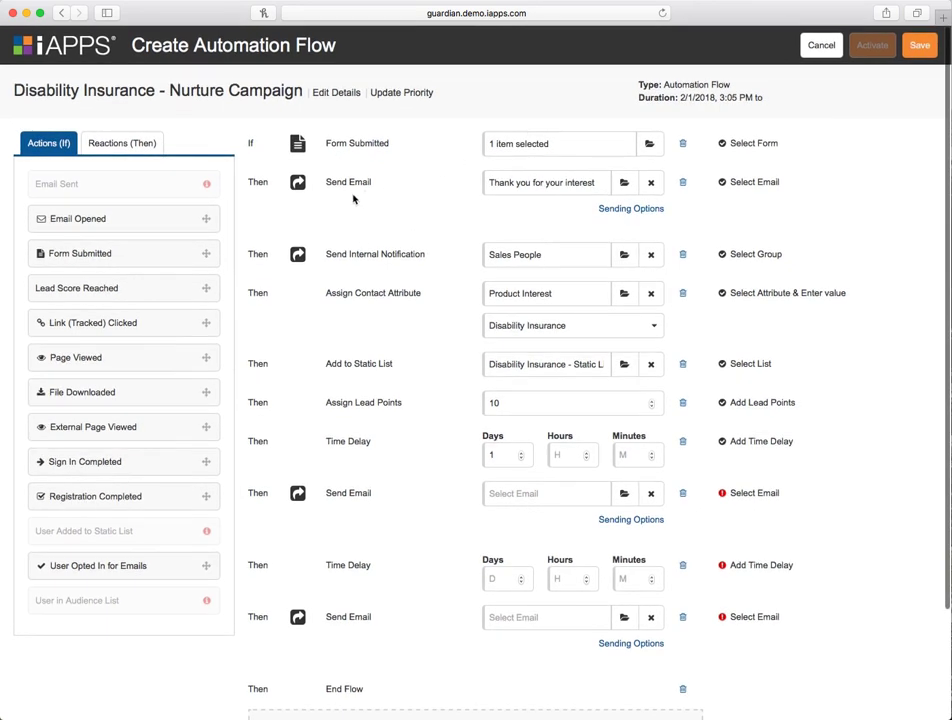
- Set the first Send Email step to the Guardian Life - Thank you for your interest email
{"action": "left_click", "coordinate": [623, 184]}
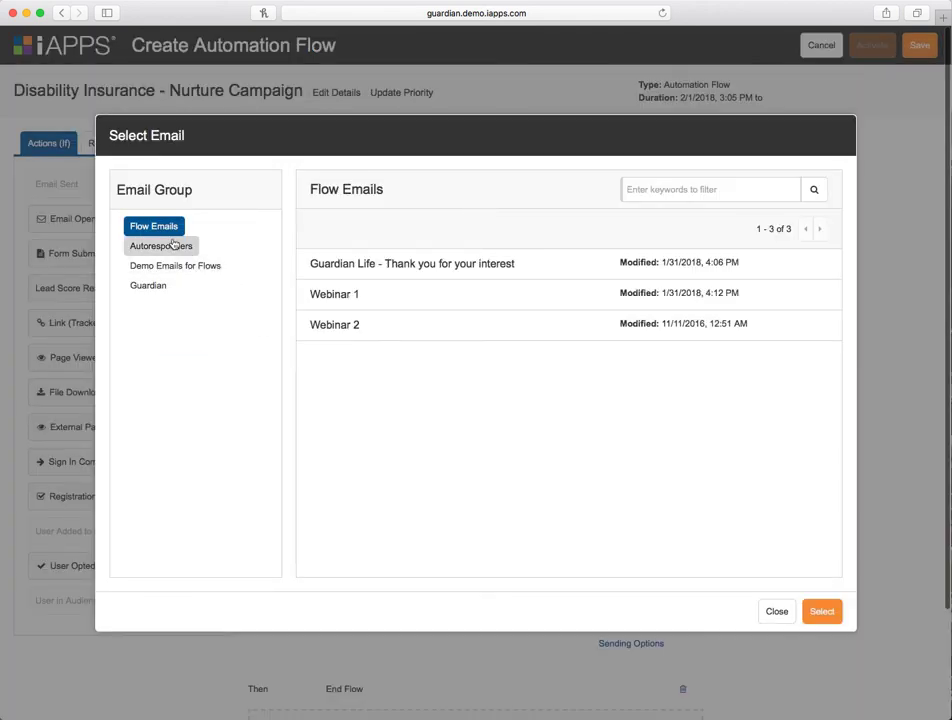
{"action": "left_click", "coordinate": [457, 267]}
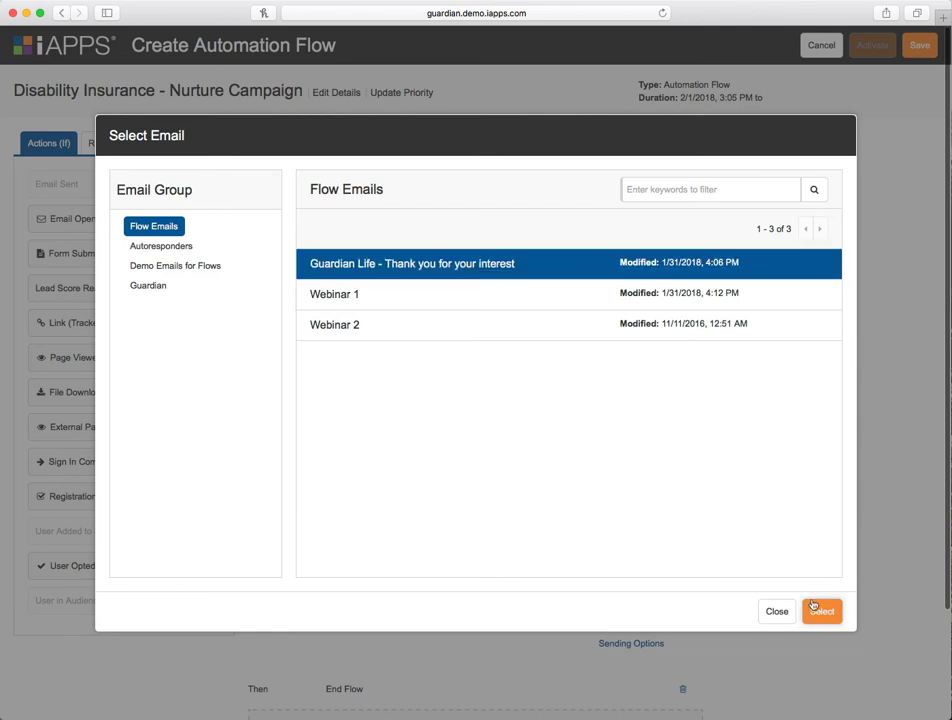
{"action": "left_click", "coordinate": [821, 611]}
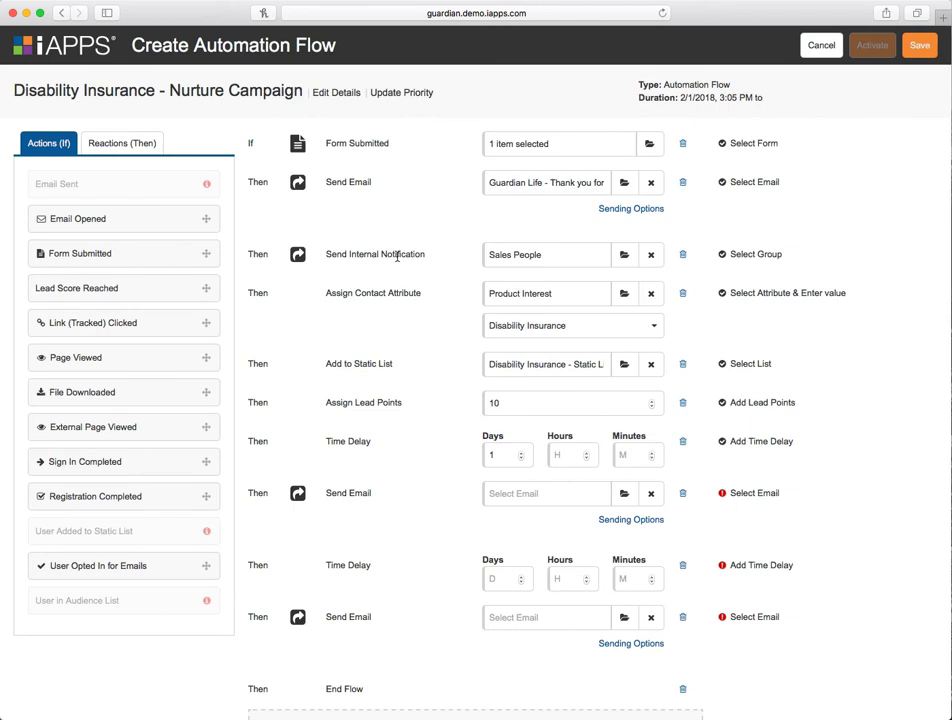
- Review the flow's lead points and time delay settings further down
{"action": "scroll", "coordinate": [387, 256], "scroll_direction": "down", "scroll_amount": 1}
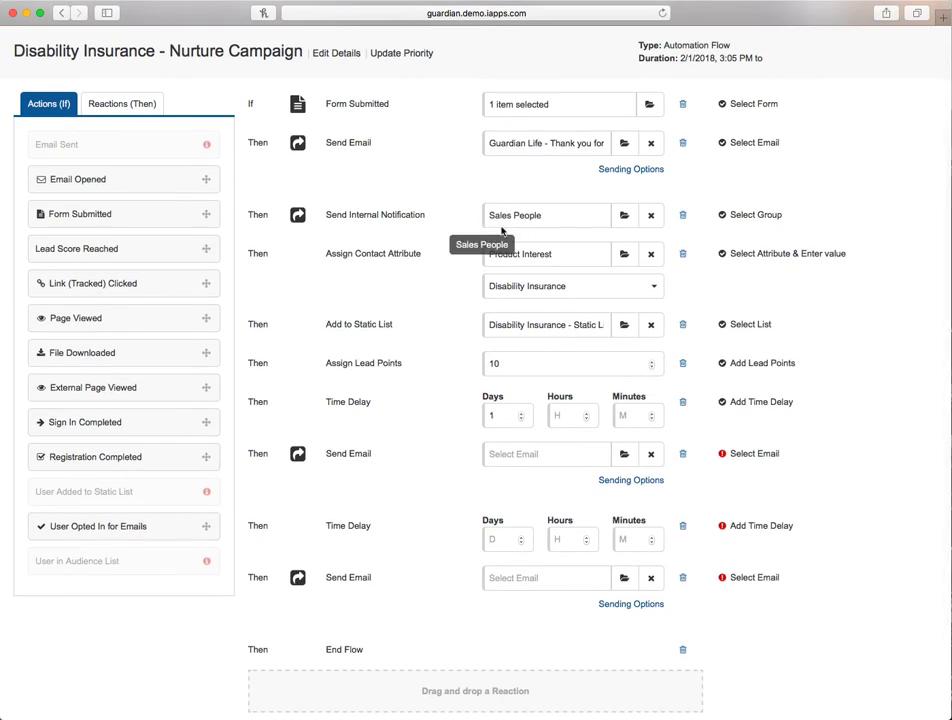
{"action": "scroll", "coordinate": [429, 257], "scroll_direction": "down", "scroll_amount": 1}
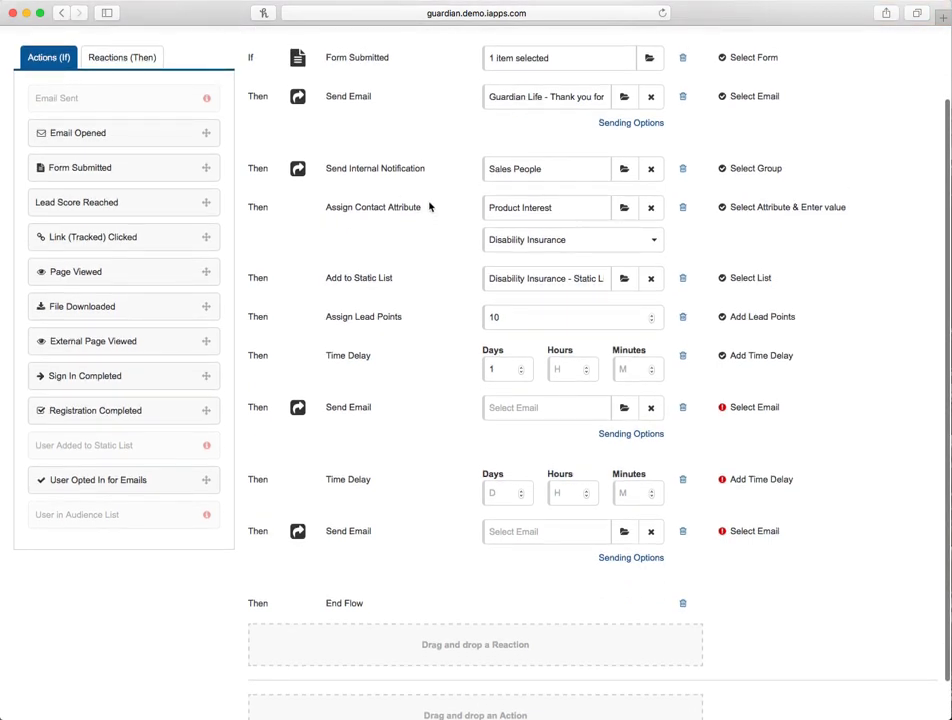
{"action": "scroll", "coordinate": [414, 204], "scroll_direction": "down", "scroll_amount": 1}
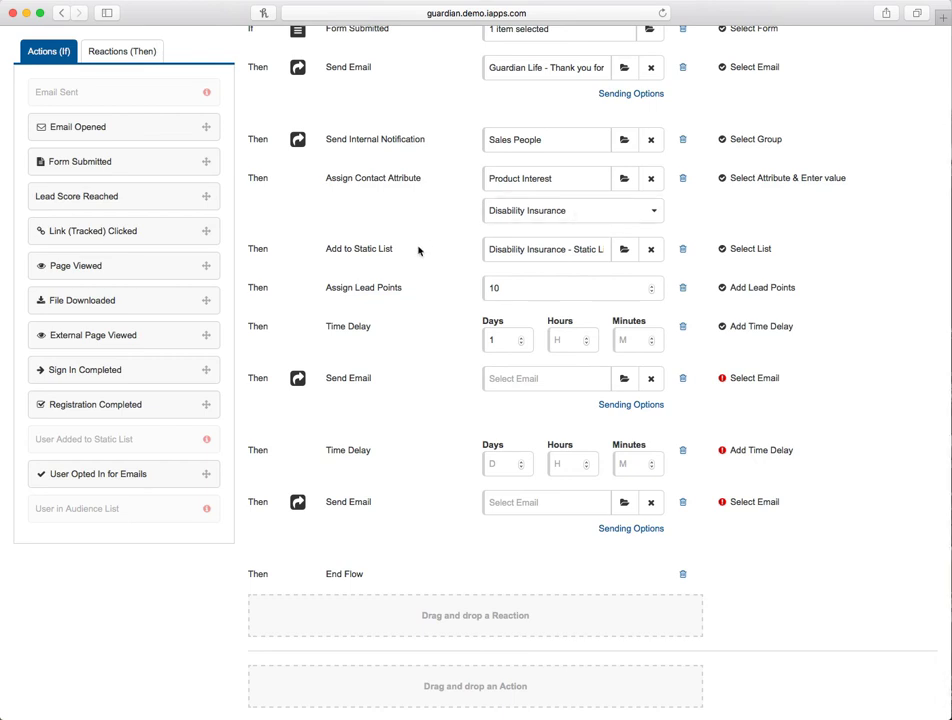
{"action": "scroll", "coordinate": [425, 250], "scroll_direction": "down", "scroll_amount": 1}
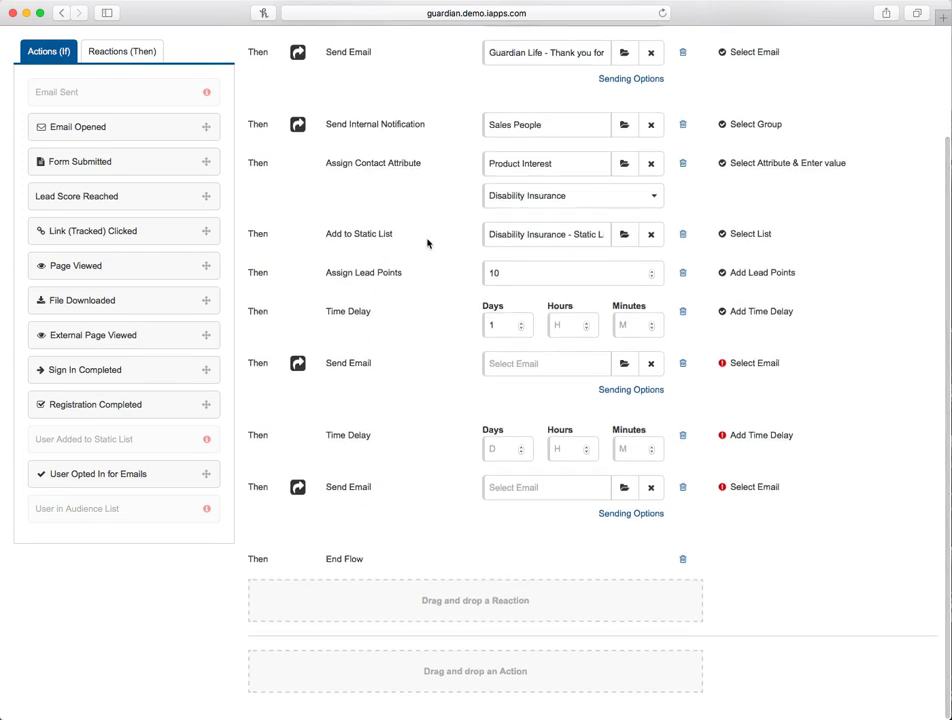
{"action": "left_click_drag", "start_coordinate": [518, 273], "coordinate": [455, 272]}
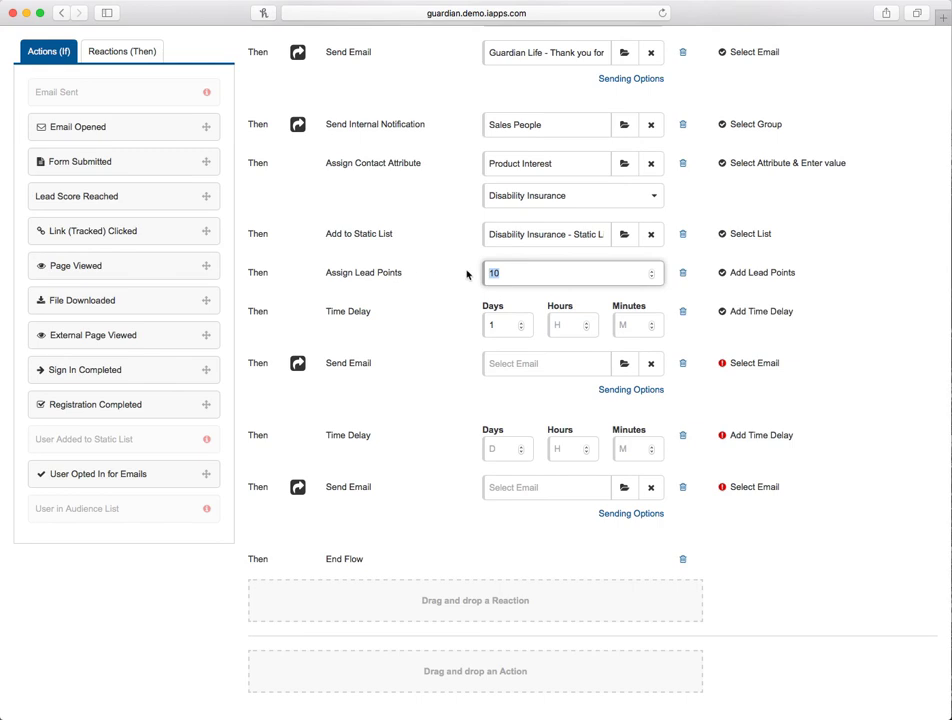
{"action": "left_click", "coordinate": [525, 276]}
{"action": "left_click", "coordinate": [500, 326]}
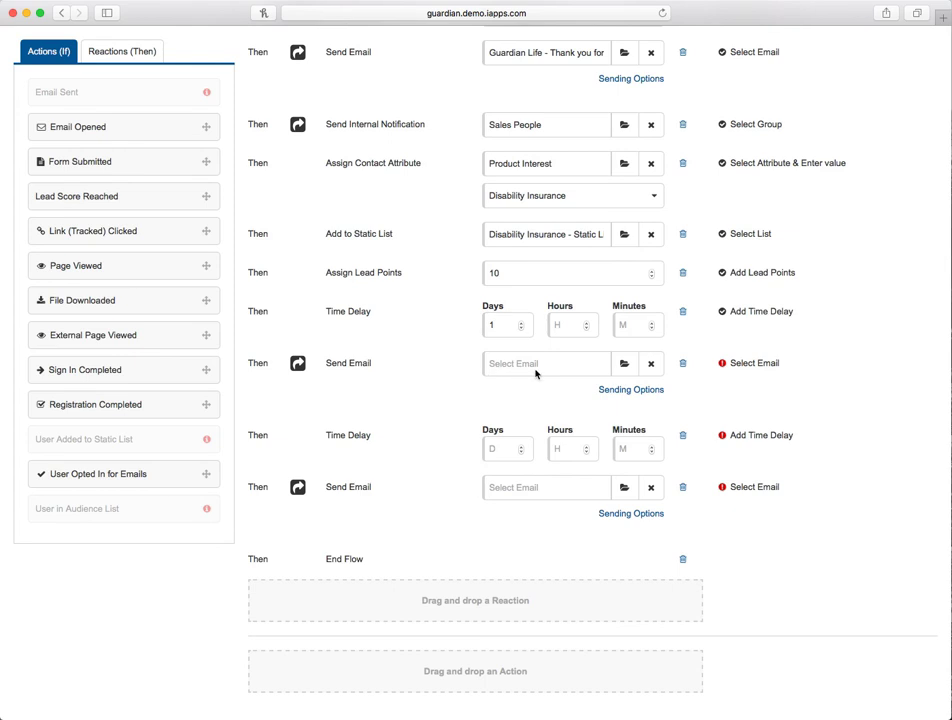
- Set the second Send Email step to Disability - Thanks for your interest from the Guardian group
{"action": "left_click", "coordinate": [623, 363]}
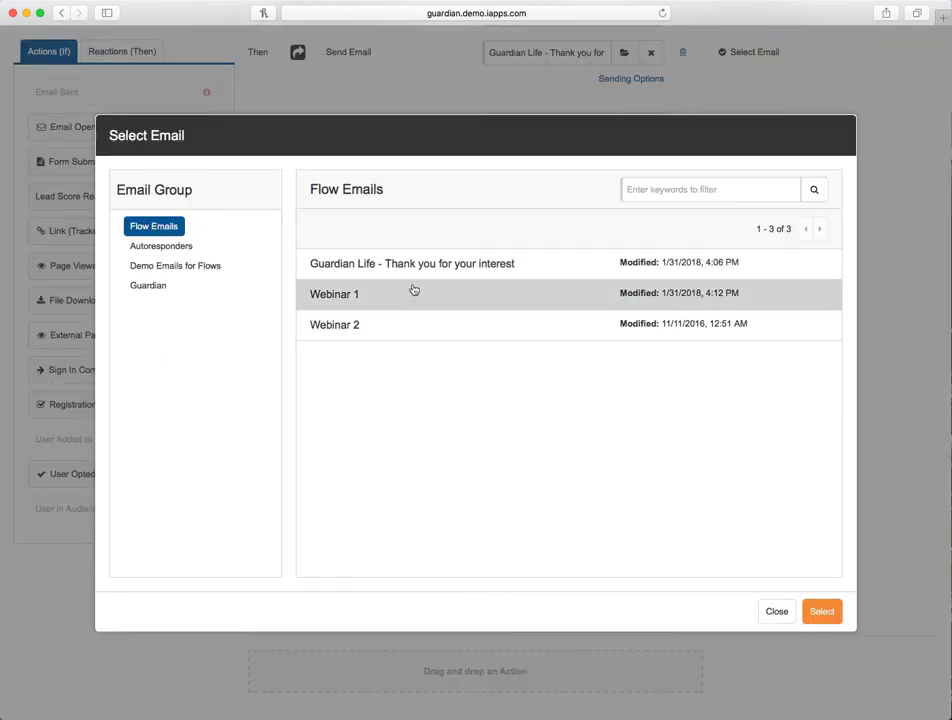
{"action": "left_click", "coordinate": [196, 266]}
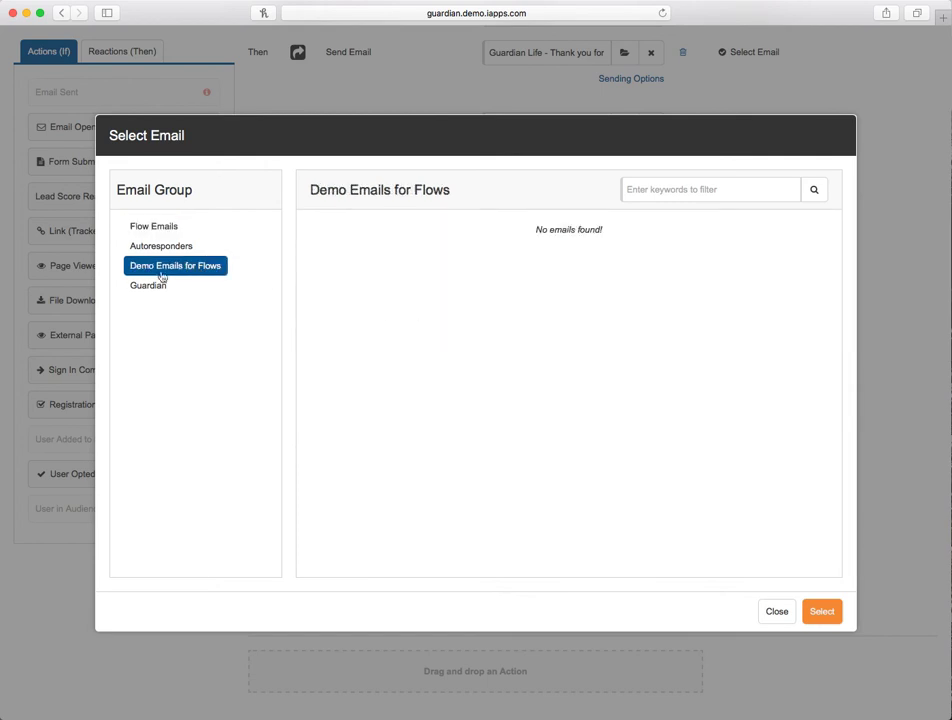
{"action": "left_click", "coordinate": [140, 286]}
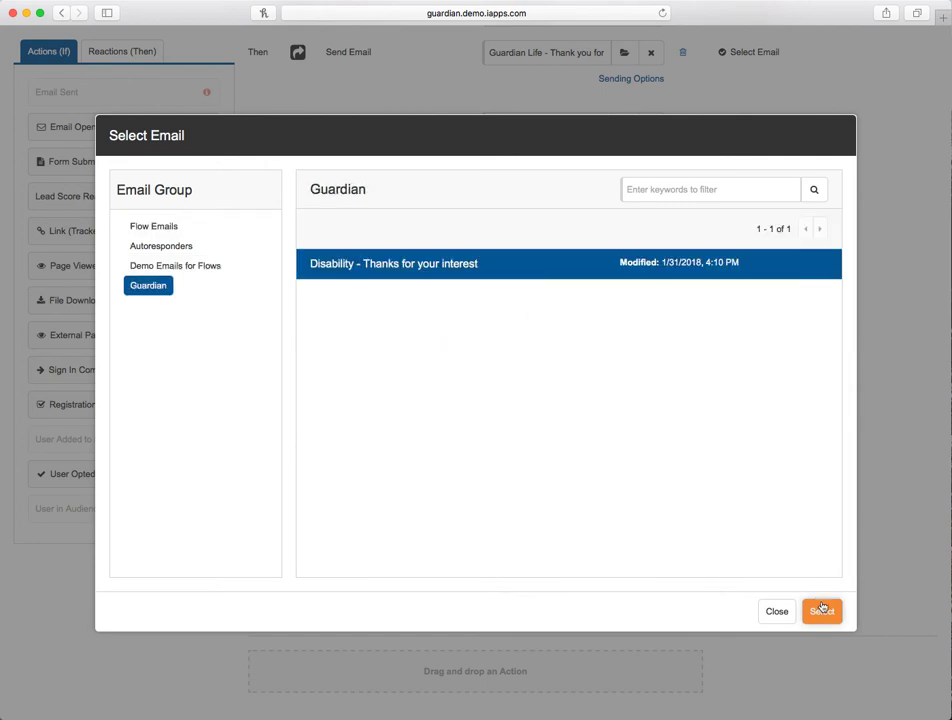
{"action": "left_click", "coordinate": [815, 601]}
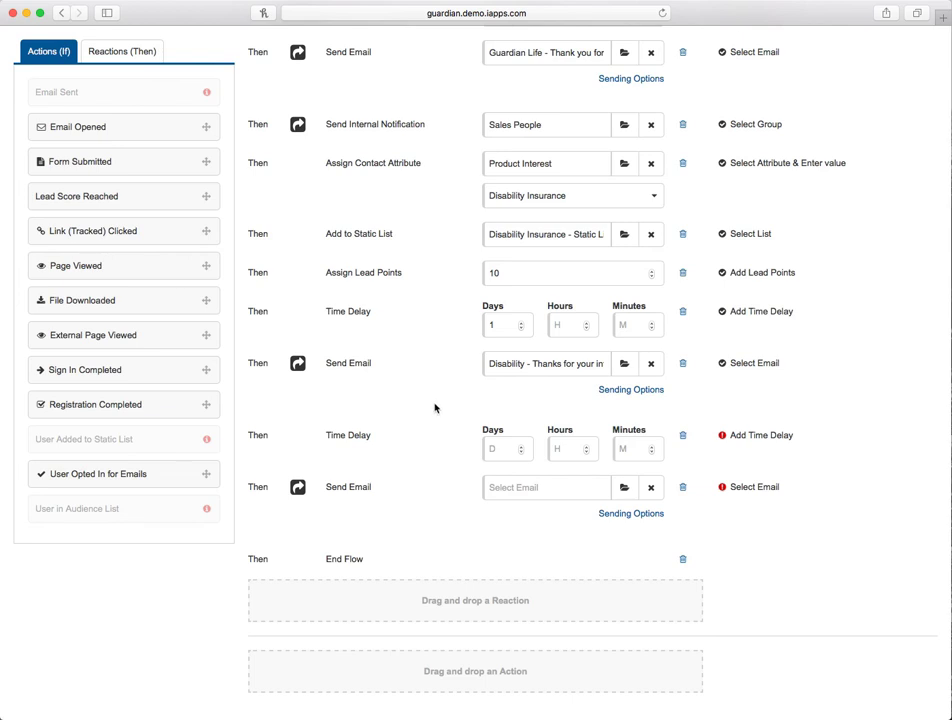
- Add a Lead Score Reached action below the flow and open its lead points field
{"action": "scroll", "coordinate": [444, 397], "scroll_direction": "up", "scroll_amount": 3}
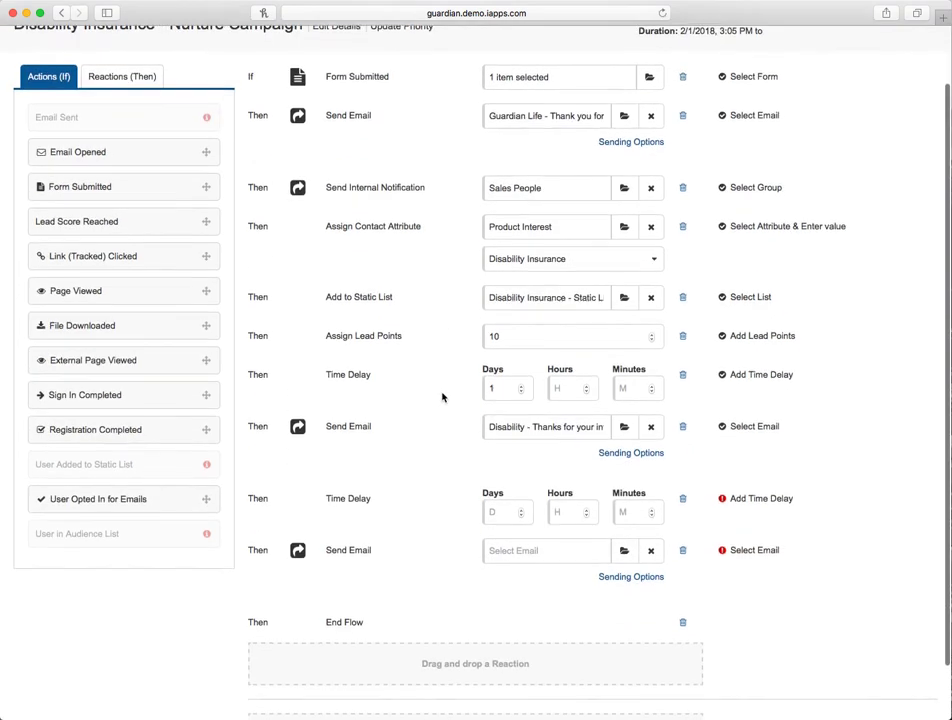
{"action": "scroll", "coordinate": [443, 397], "scroll_direction": "down", "scroll_amount": 3}
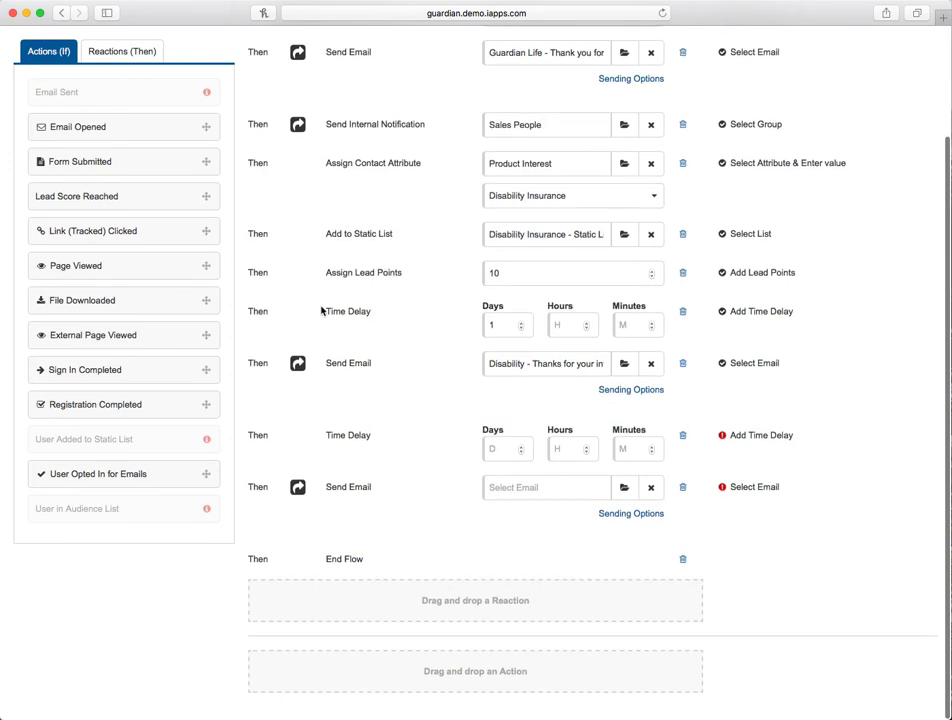
{"action": "left_click_drag", "start_coordinate": [119, 198], "coordinate": [361, 682]}
{"action": "scroll", "coordinate": [385, 640], "scroll_direction": "down", "scroll_amount": 5}
{"action": "scroll", "coordinate": [396, 612], "scroll_direction": "down", "scroll_amount": 2}
{"action": "left_click", "coordinate": [514, 472]}
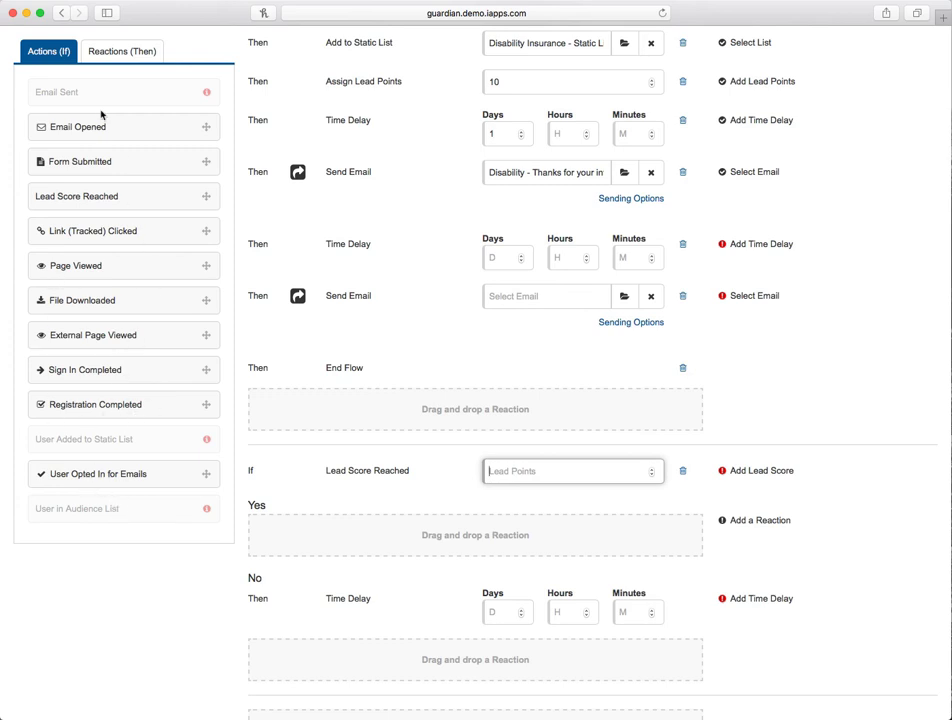
- Show the Reactions (Then) palette
{"action": "left_click", "coordinate": [89, 47]}
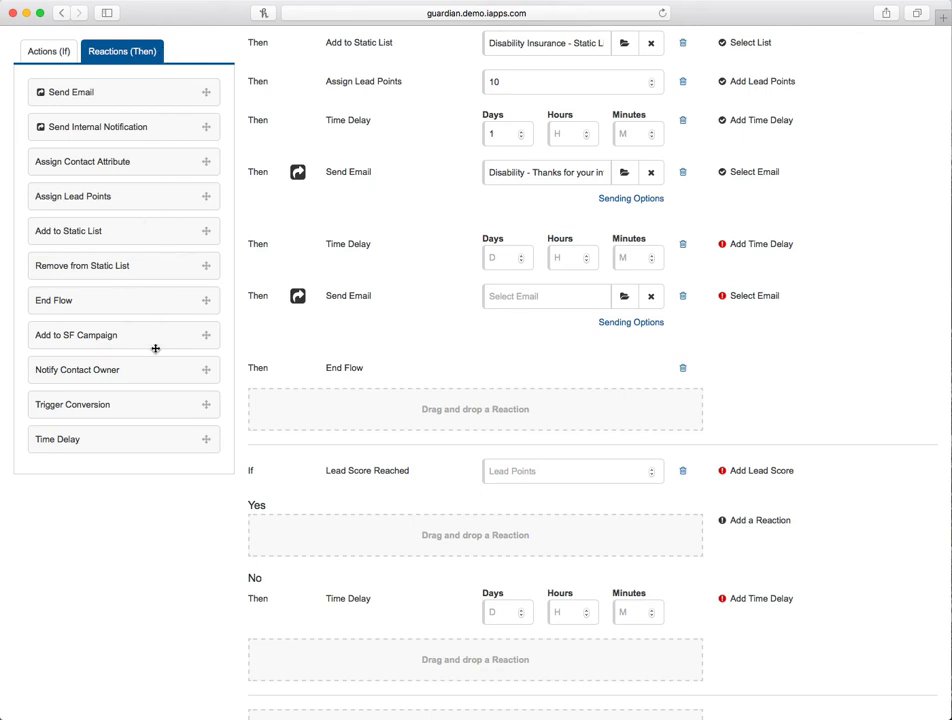
{"action": "scroll", "coordinate": [141, 328], "scroll_direction": "up", "scroll_amount": 5}
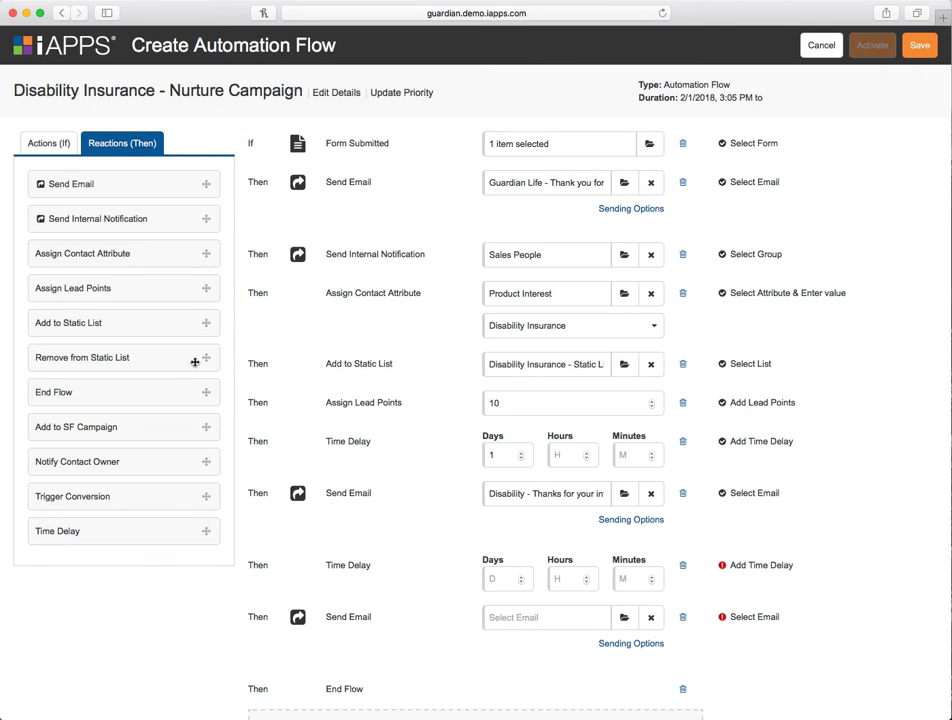
- Leave the automation flow and open the Guardian Newsletter email blast in the Email Editor
{"action": "left_click", "coordinate": [822, 50]}
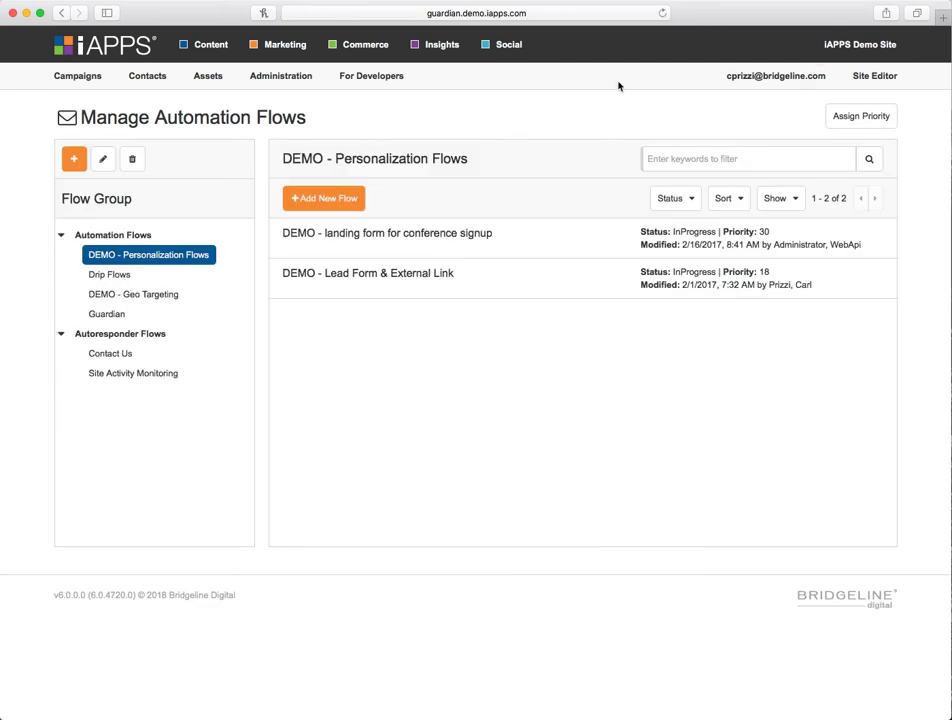
{"action": "mouse_move", "coordinate": [60, 72]}
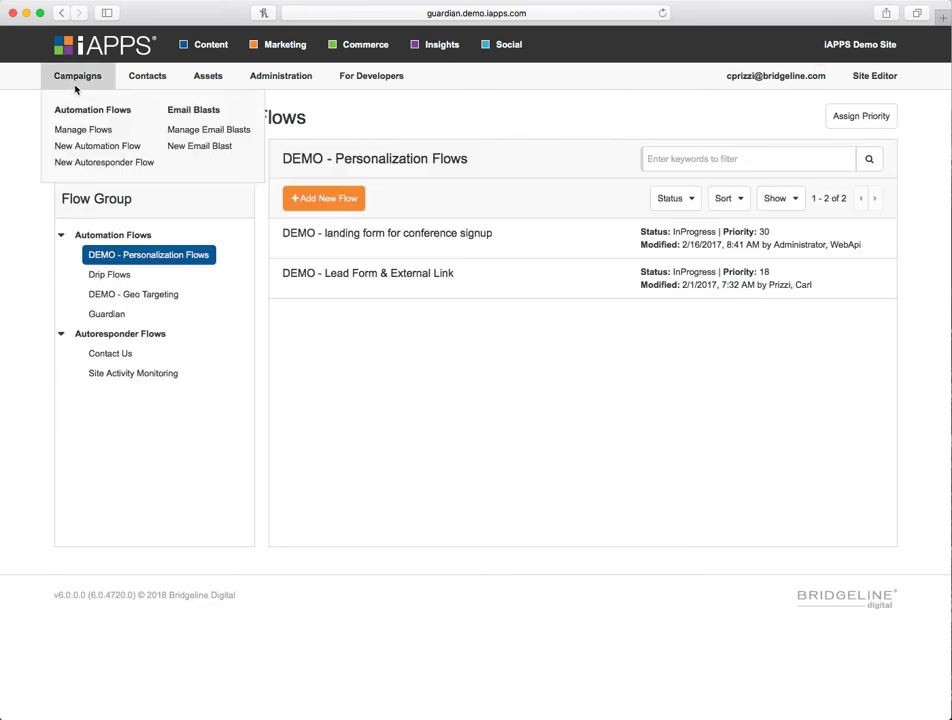
{"action": "left_click", "coordinate": [226, 131]}
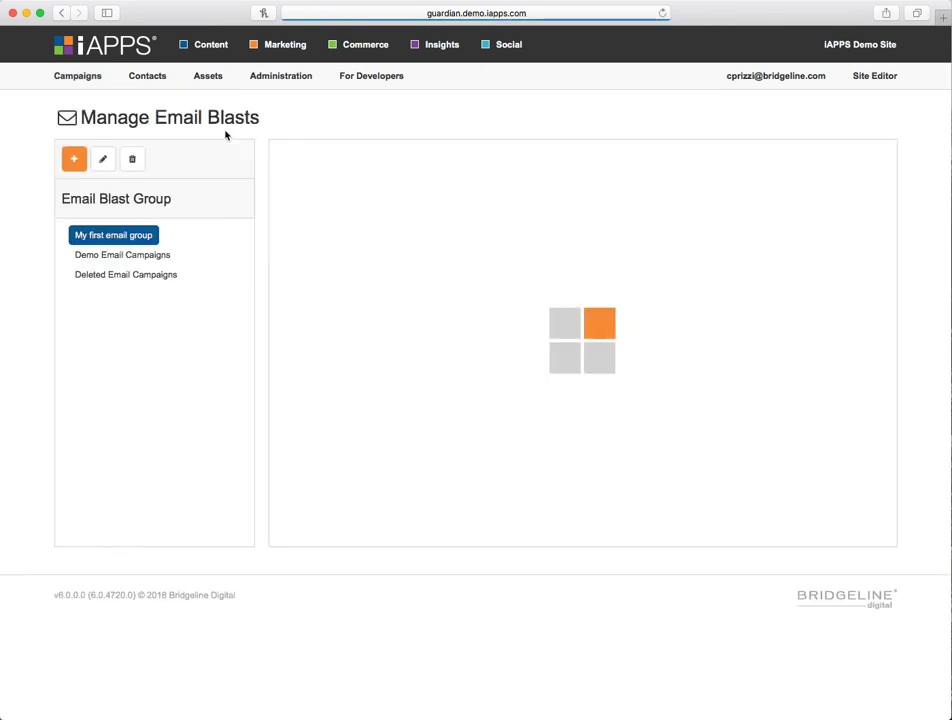
{"action": "left_click", "coordinate": [322, 302]}
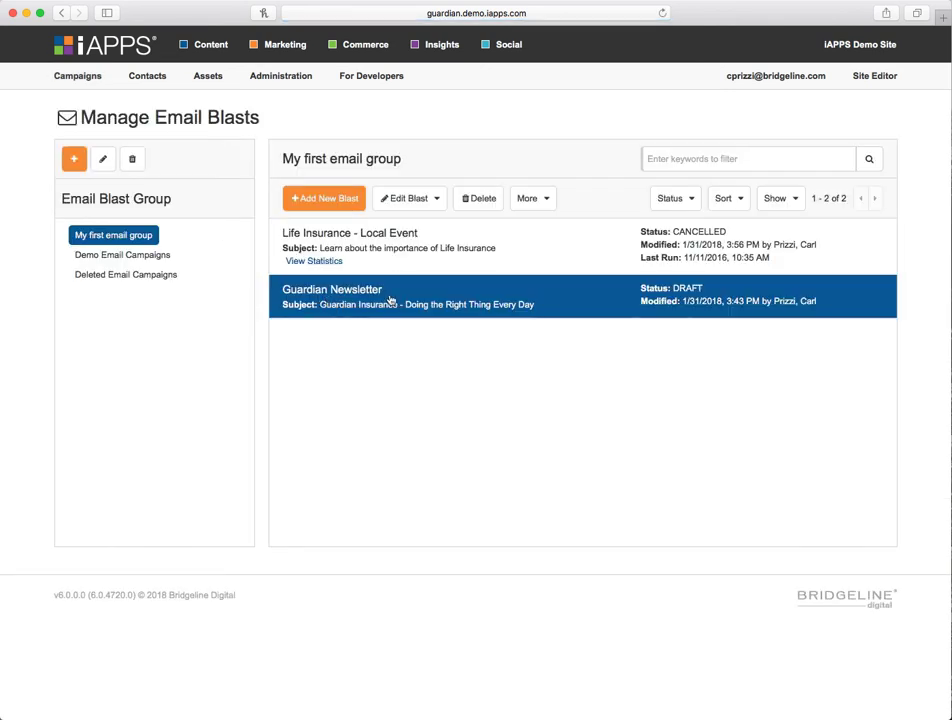
{"action": "left_click", "coordinate": [427, 203]}
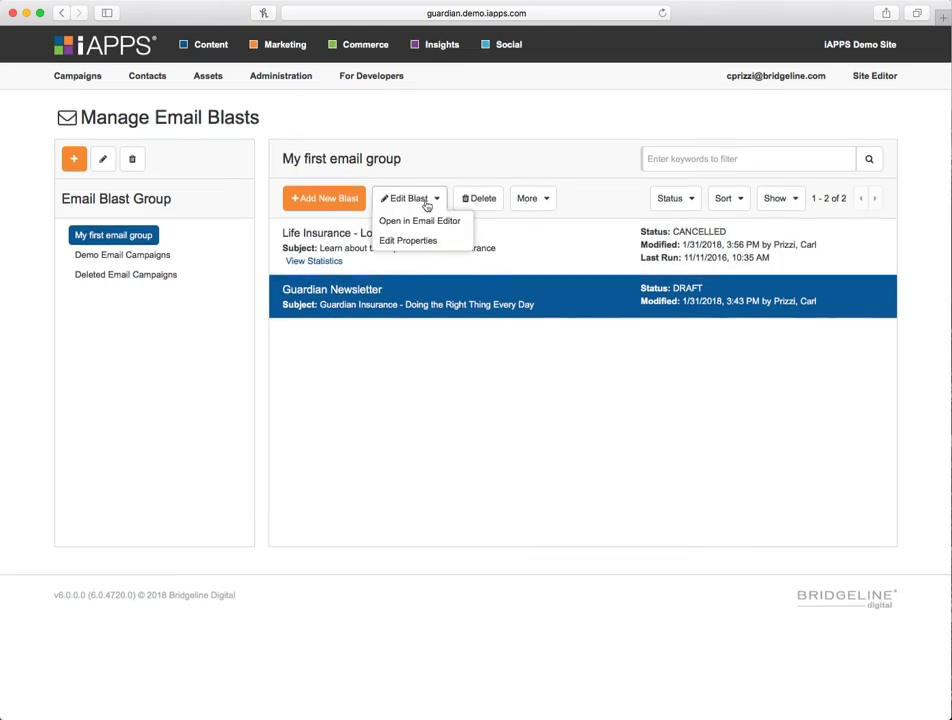
{"action": "left_click", "coordinate": [425, 236]}
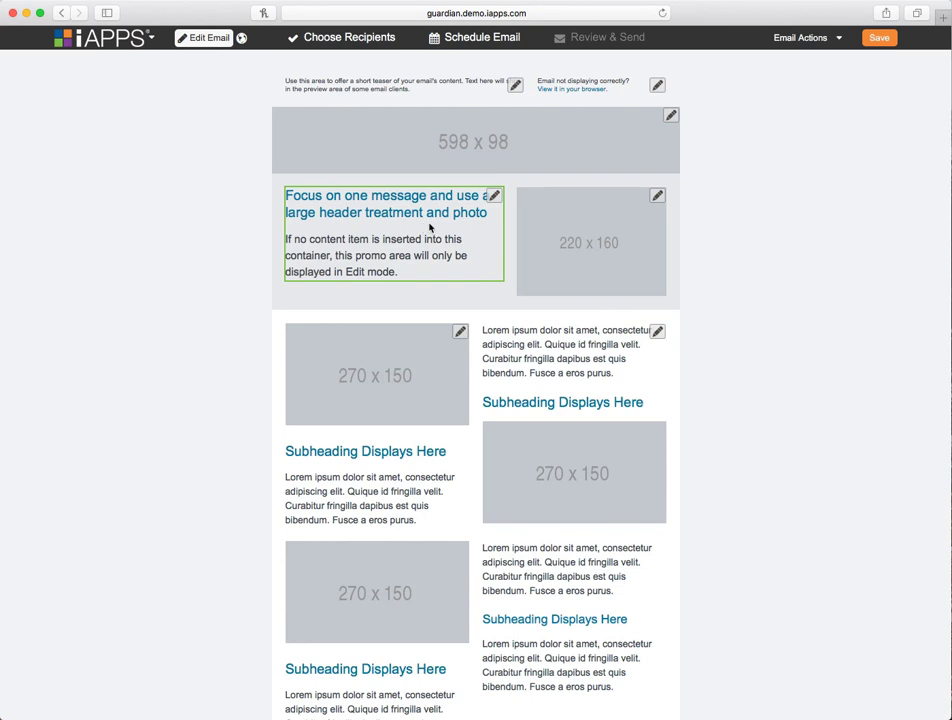
- Add Investments Leads from the Guardian audience lists to the newsletter's recipients and save them
{"action": "scroll", "coordinate": [740, 246], "scroll_direction": "down", "scroll_amount": 3}
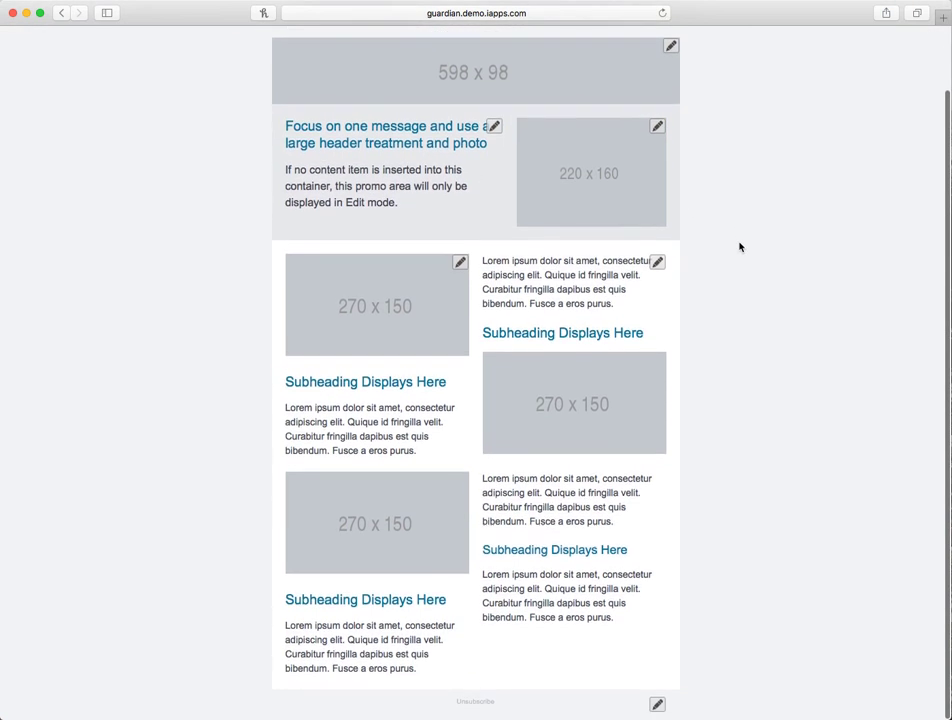
{"action": "scroll", "coordinate": [740, 246], "scroll_direction": "up", "scroll_amount": 3}
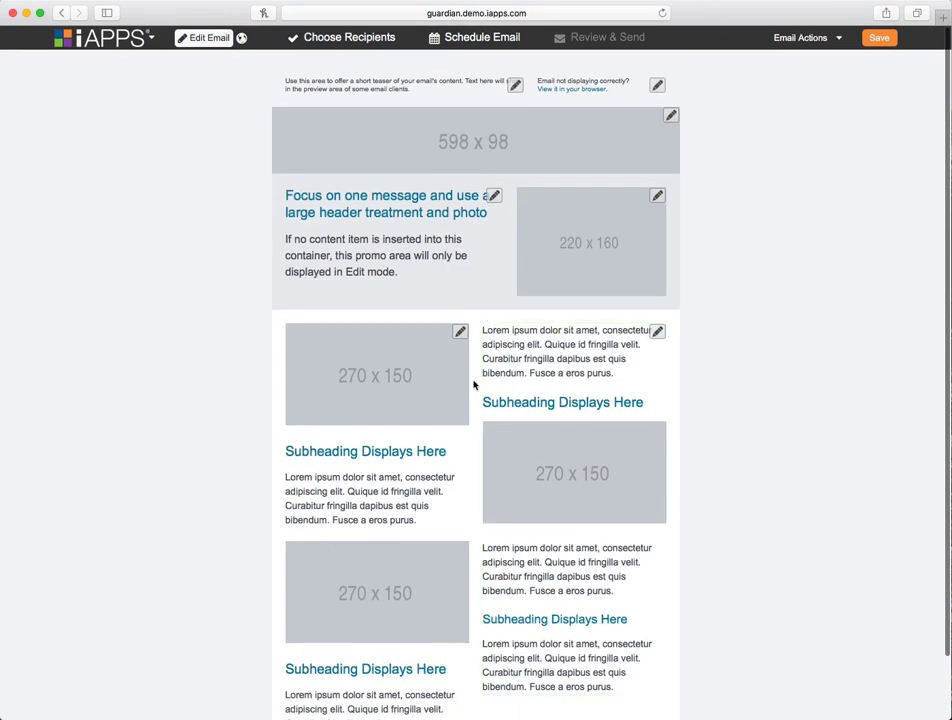
{"action": "left_click", "coordinate": [494, 195]}
{"action": "left_click", "coordinate": [729, 300]}
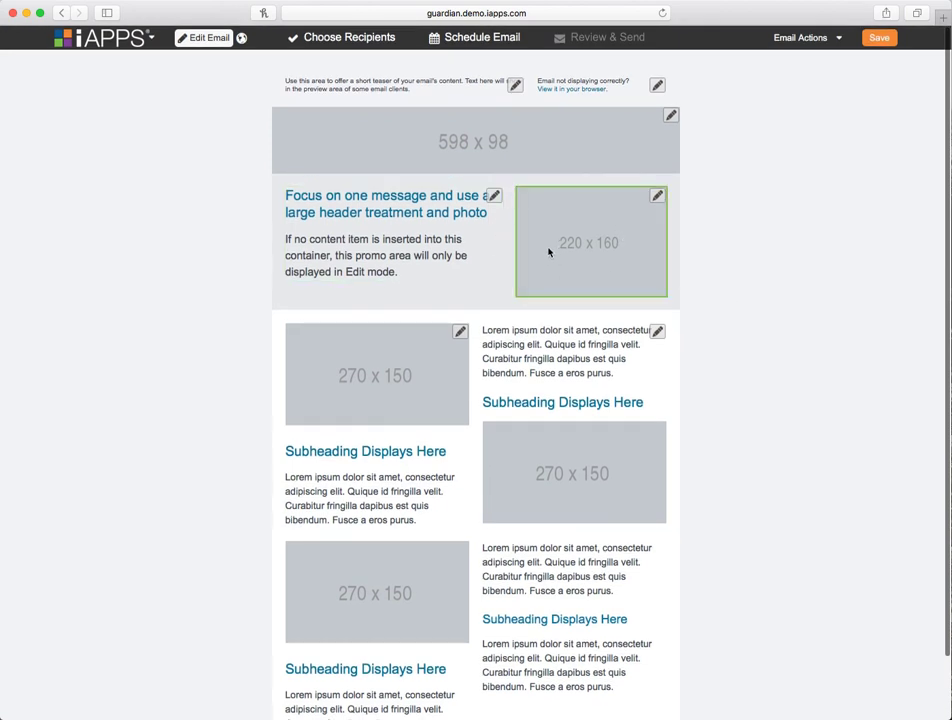
{"action": "left_click", "coordinate": [365, 39]}
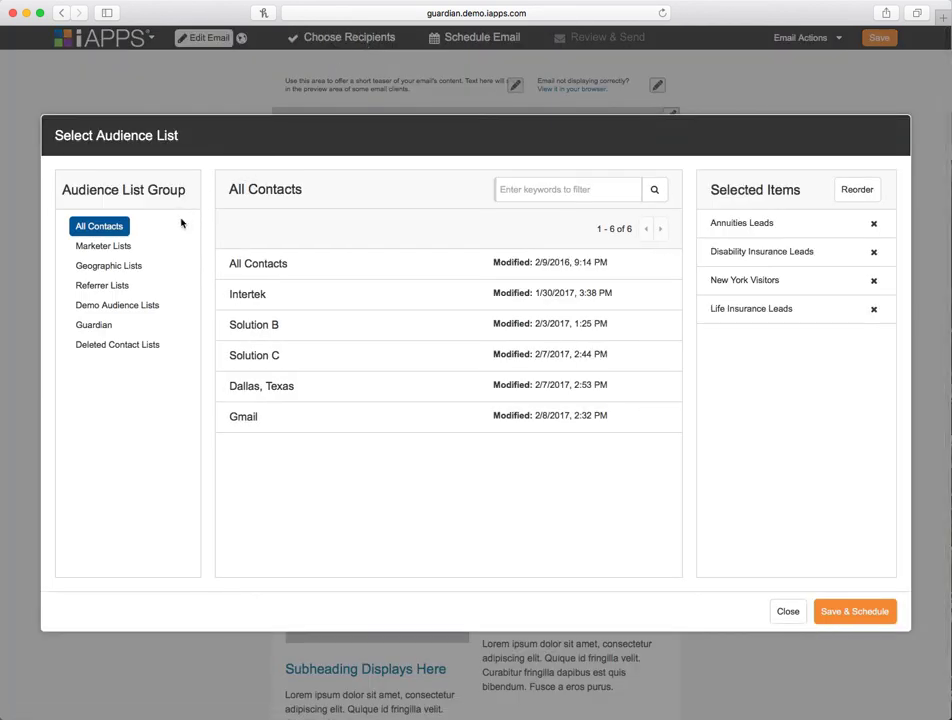
{"action": "left_click", "coordinate": [112, 326]}
{"action": "left_click", "coordinate": [352, 264]}
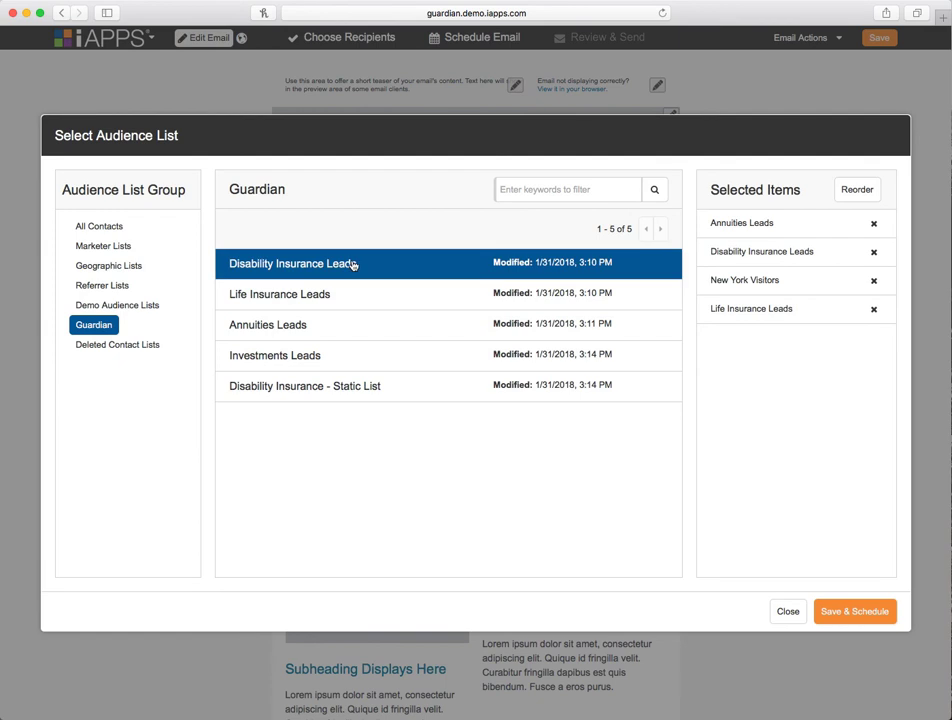
{"action": "left_click", "coordinate": [310, 298]}
{"action": "left_click", "coordinate": [350, 328]}
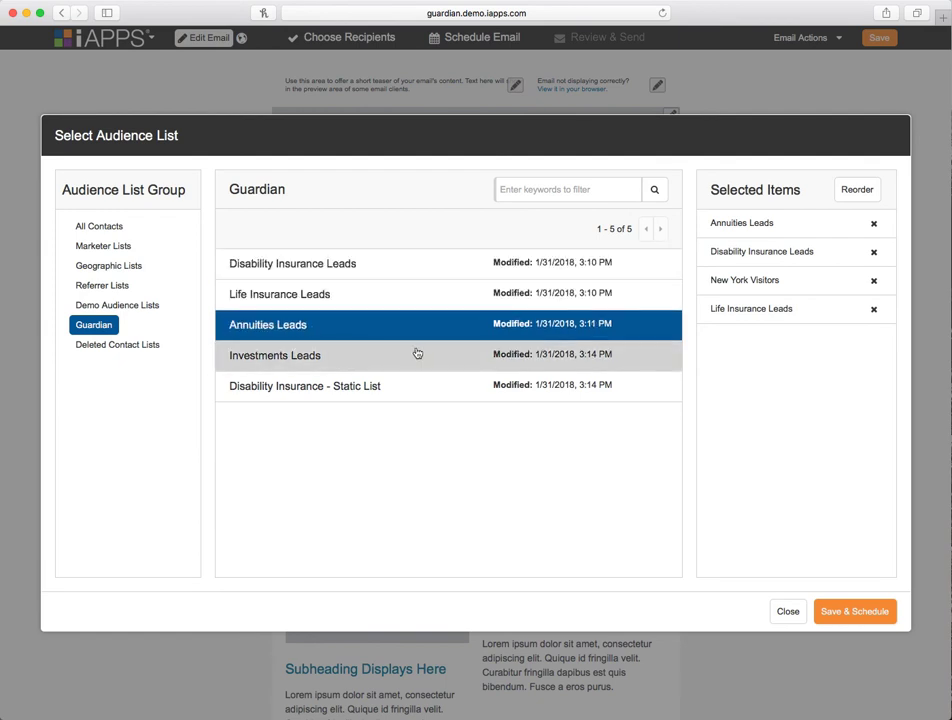
{"action": "left_click", "coordinate": [391, 360]}
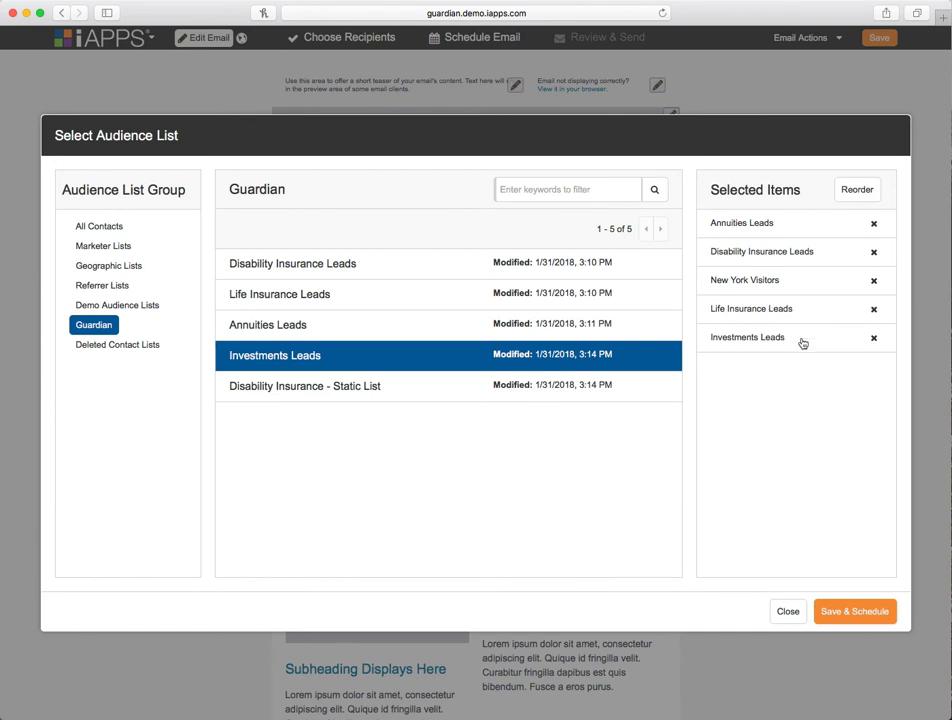
{"action": "left_click", "coordinate": [851, 614]}
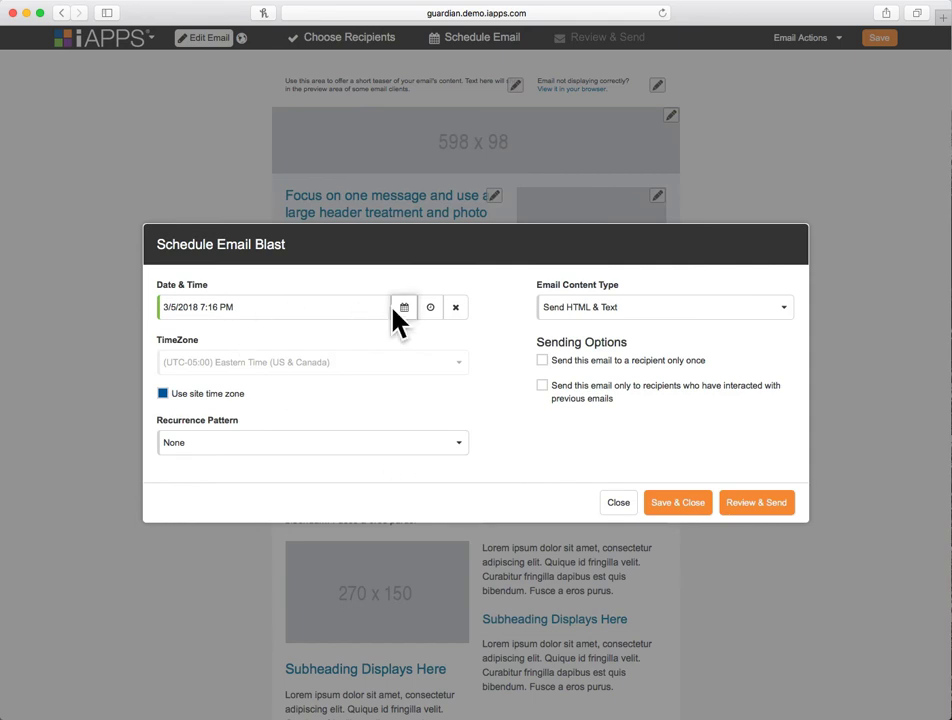
- Set the blast's recurrence pattern to weekly on Fridays
{"action": "left_click", "coordinate": [363, 445]}
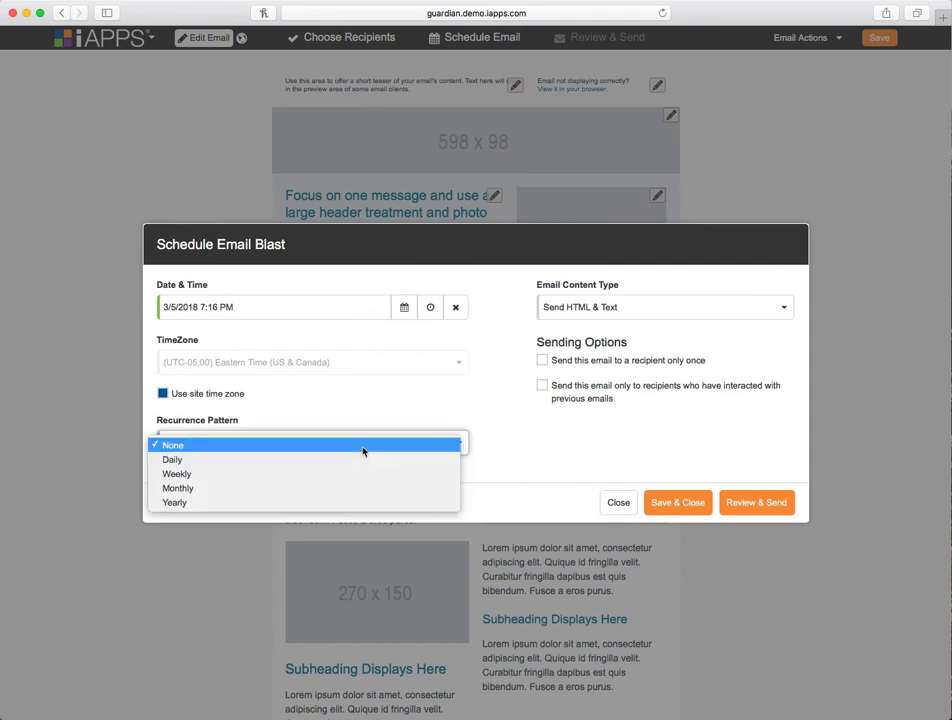
{"action": "left_click", "coordinate": [198, 475]}
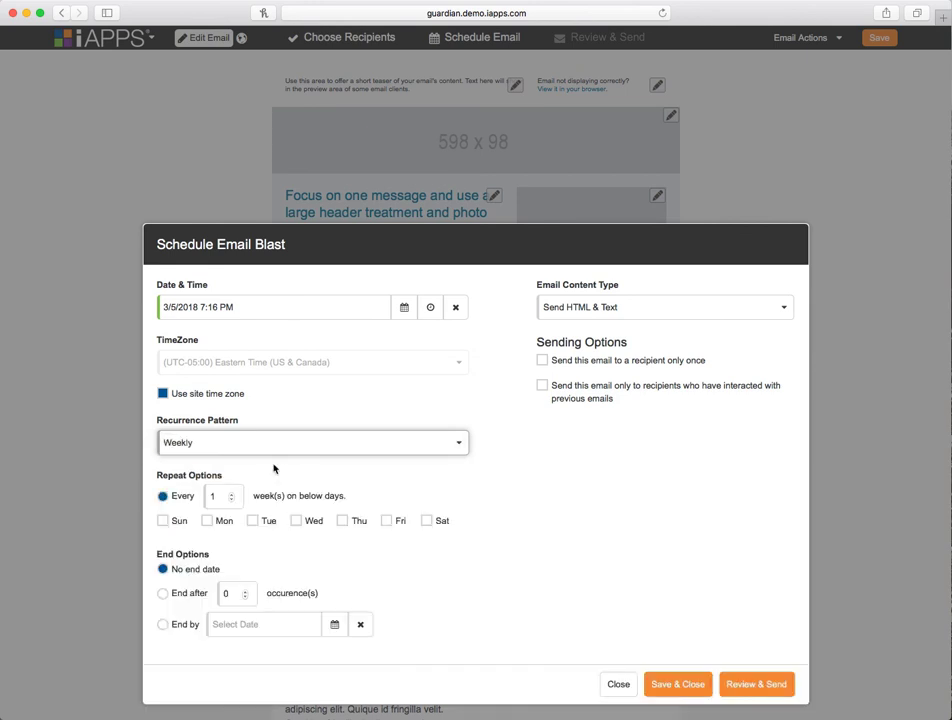
{"action": "left_click", "coordinate": [387, 430]}
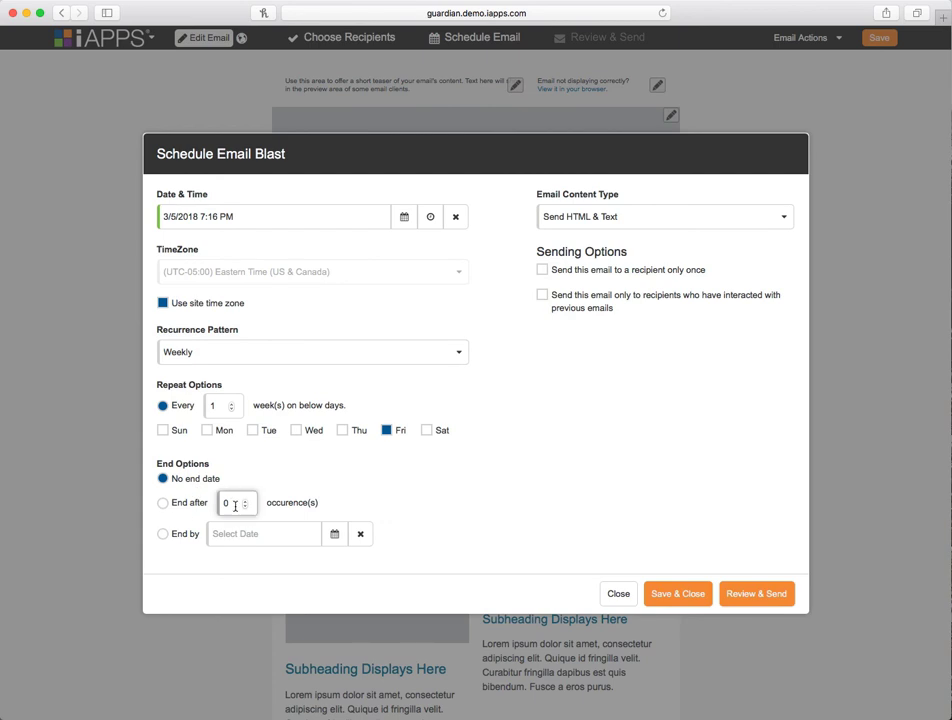
- Enable sending each recipient the email only once and only to recipients who interacted with previous emails, then close the schedule dialog
{"action": "left_click", "coordinate": [542, 270]}
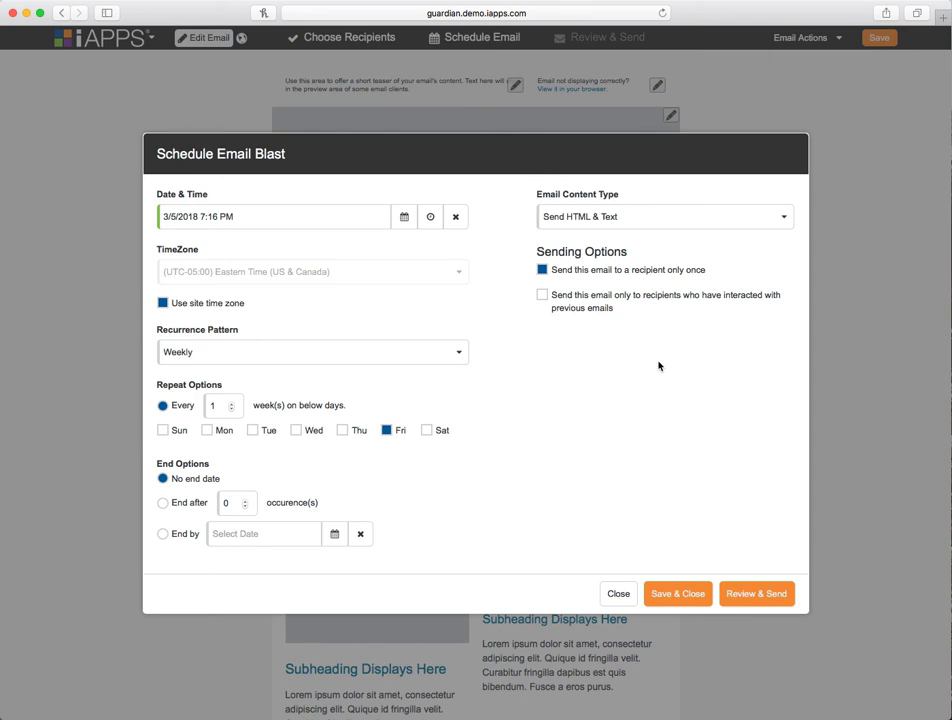
{"action": "left_click", "coordinate": [542, 296]}
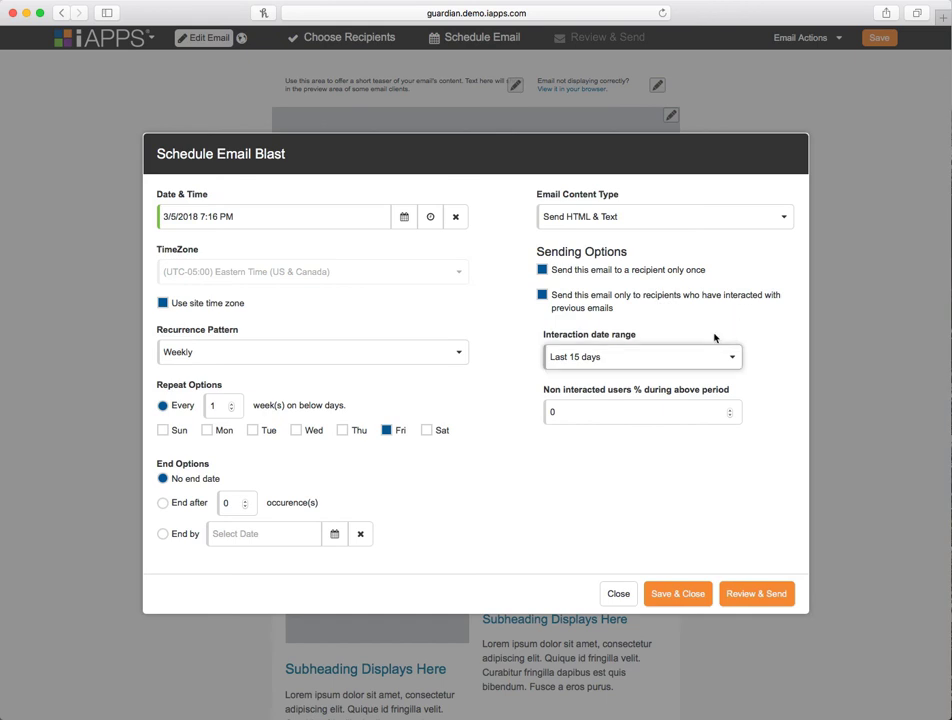
{"action": "left_click", "coordinate": [624, 362]}
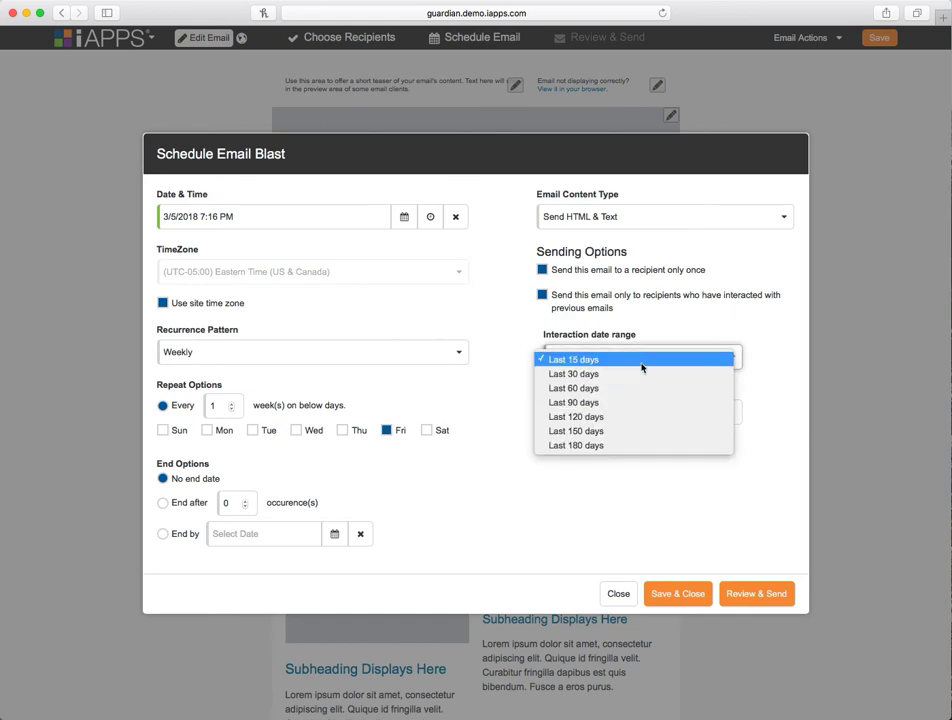
{"action": "left_click", "coordinate": [700, 334]}
{"action": "scroll", "coordinate": [584, 411], "scroll_direction": "down", "scroll_amount": 1}
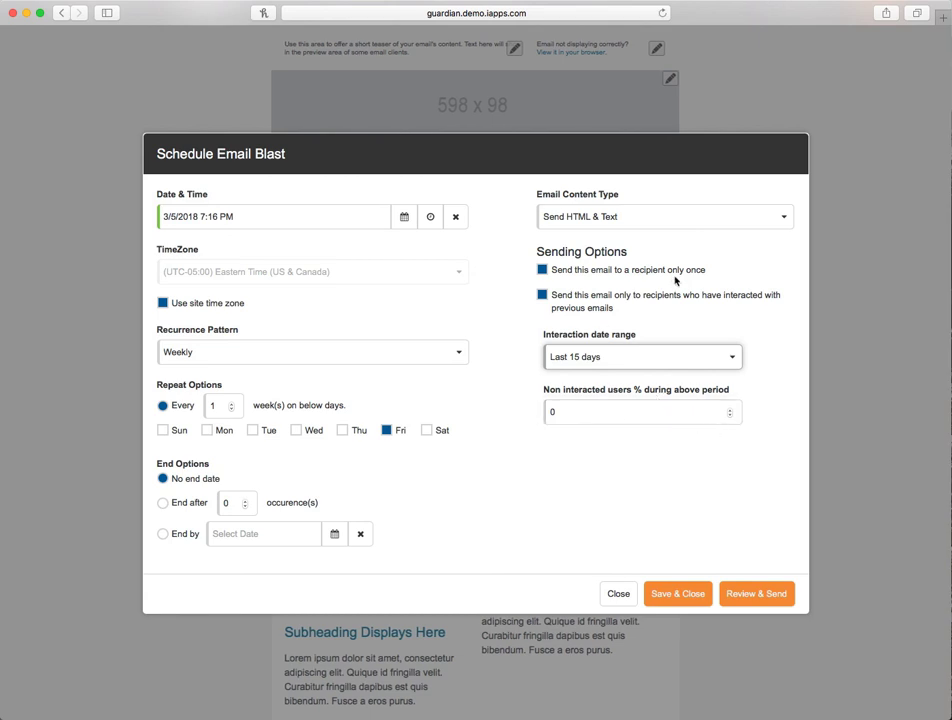
{"action": "left_click", "coordinate": [624, 227]}
{"action": "left_click", "coordinate": [570, 215]}
{"action": "left_click", "coordinate": [617, 600]}
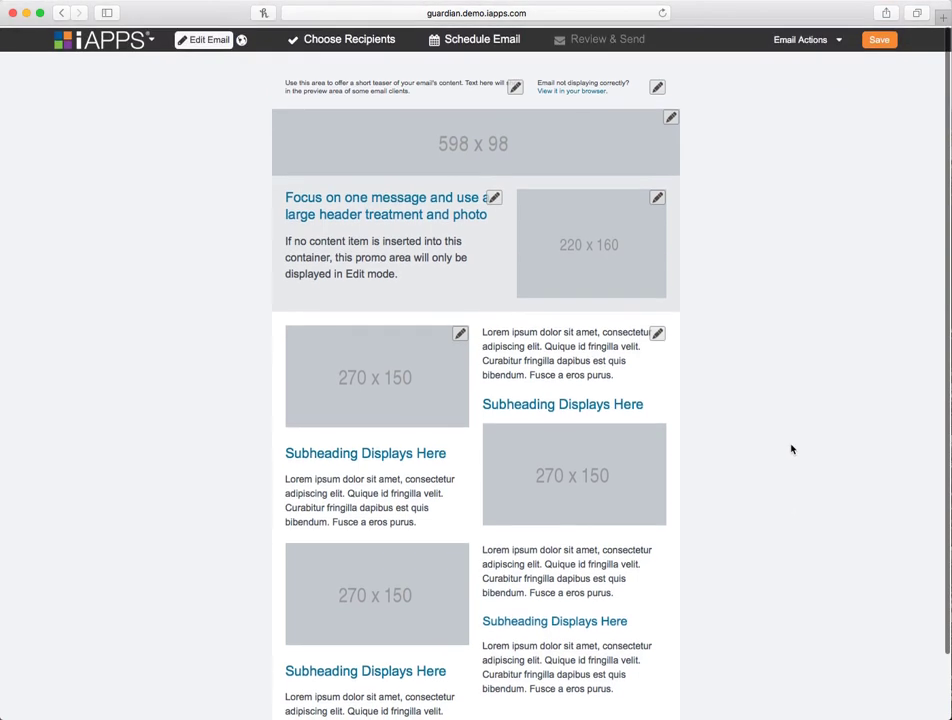
- Return to Marketing and open the Guardian Demo - DI Insurance landing page in the Site Editor
{"action": "left_click", "coordinate": [123, 46]}
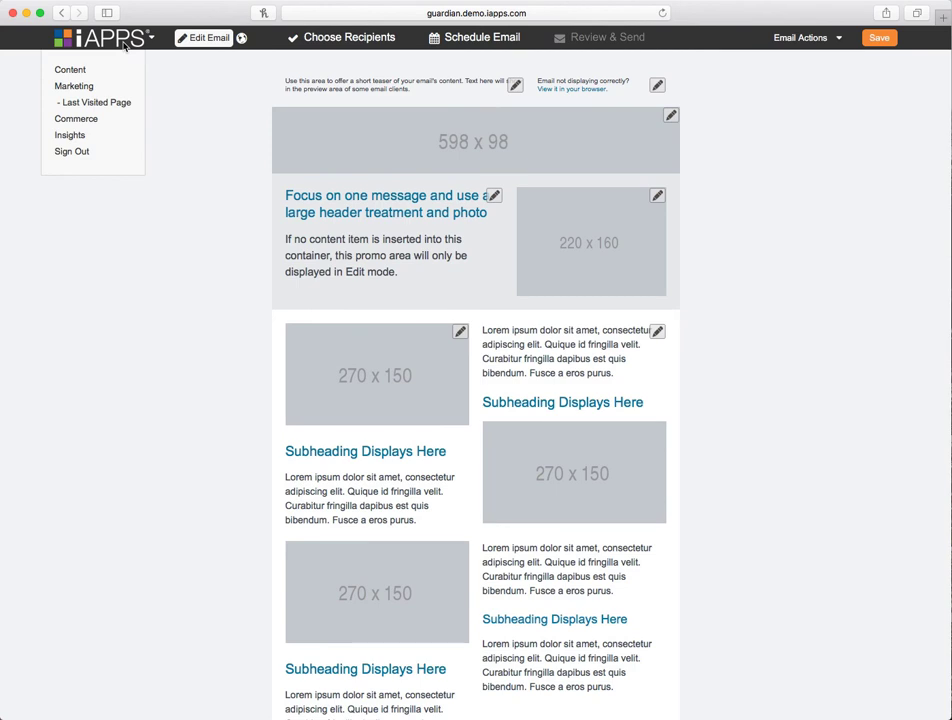
{"action": "left_click", "coordinate": [77, 88]}
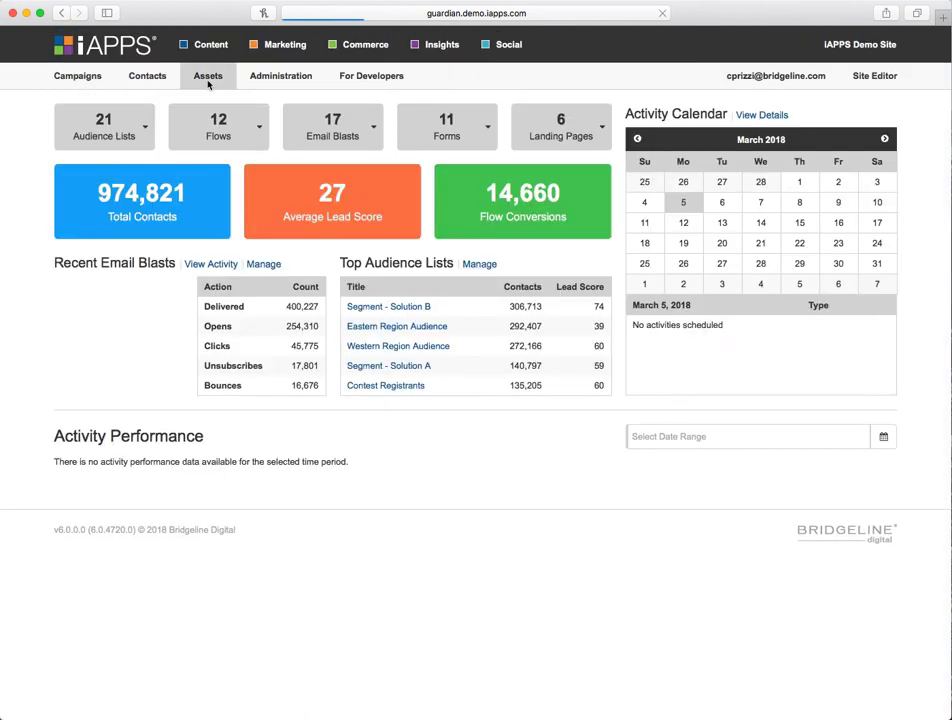
{"action": "mouse_move", "coordinate": [218, 82]}
{"action": "left_click", "coordinate": [237, 150]}
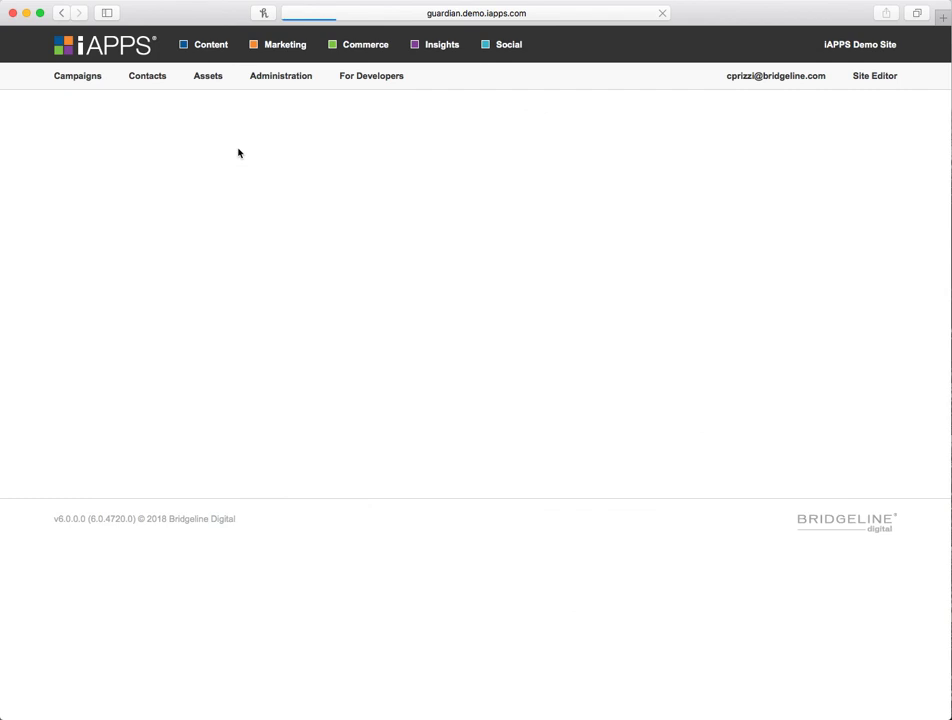
{"action": "left_click", "coordinate": [300, 342]}
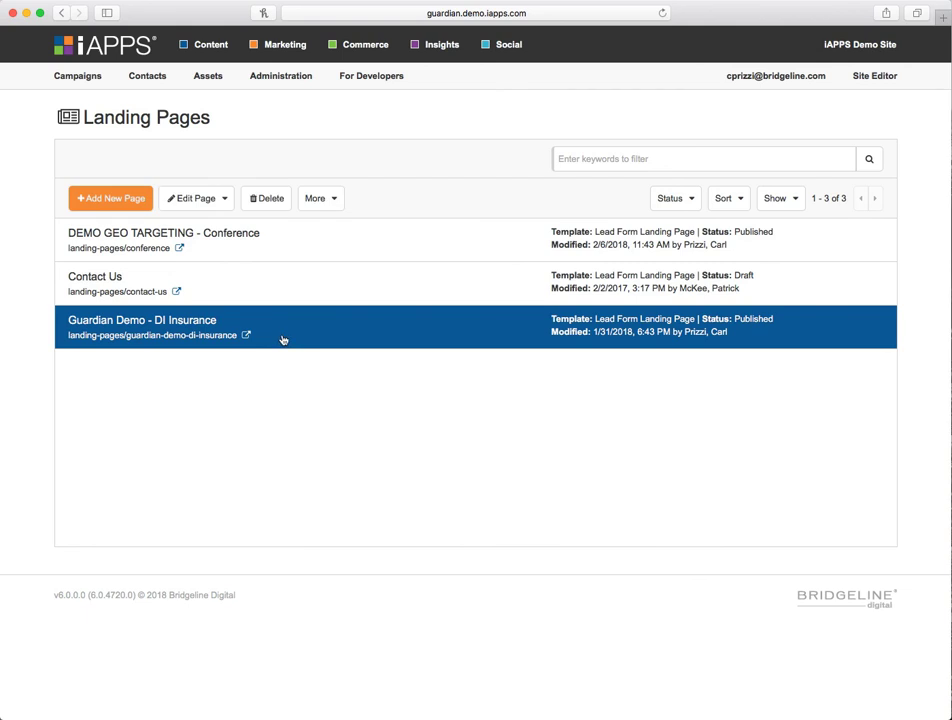
{"action": "left_click", "coordinate": [208, 199]}
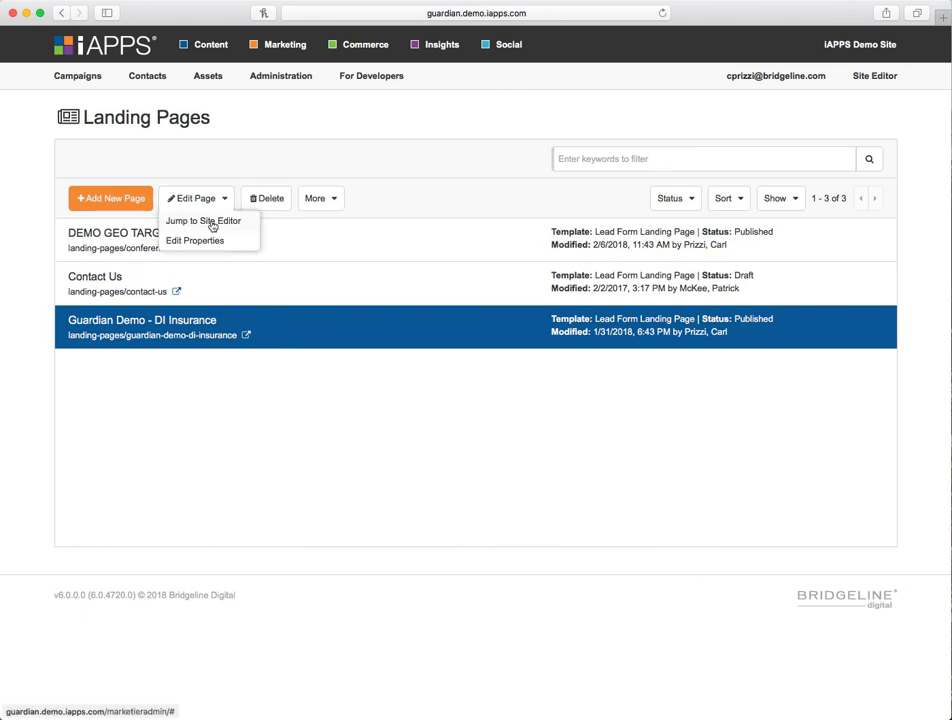
{"action": "left_click", "coordinate": [212, 222]}
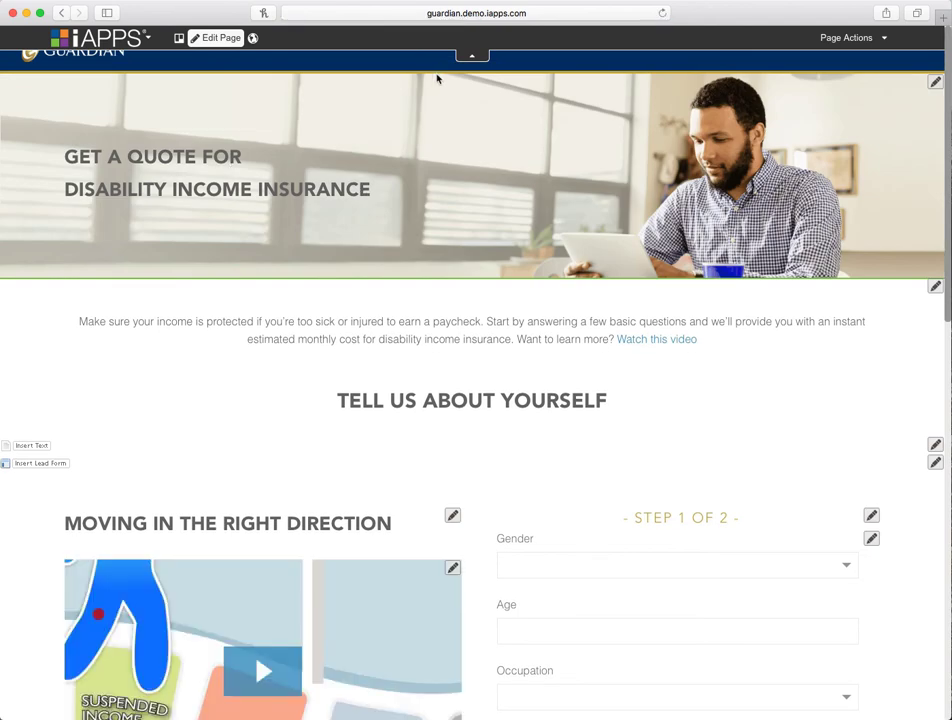
- Edit the page banner's content definition, adding an exclamation mark to the end of its title
{"action": "left_click", "coordinate": [475, 56]}
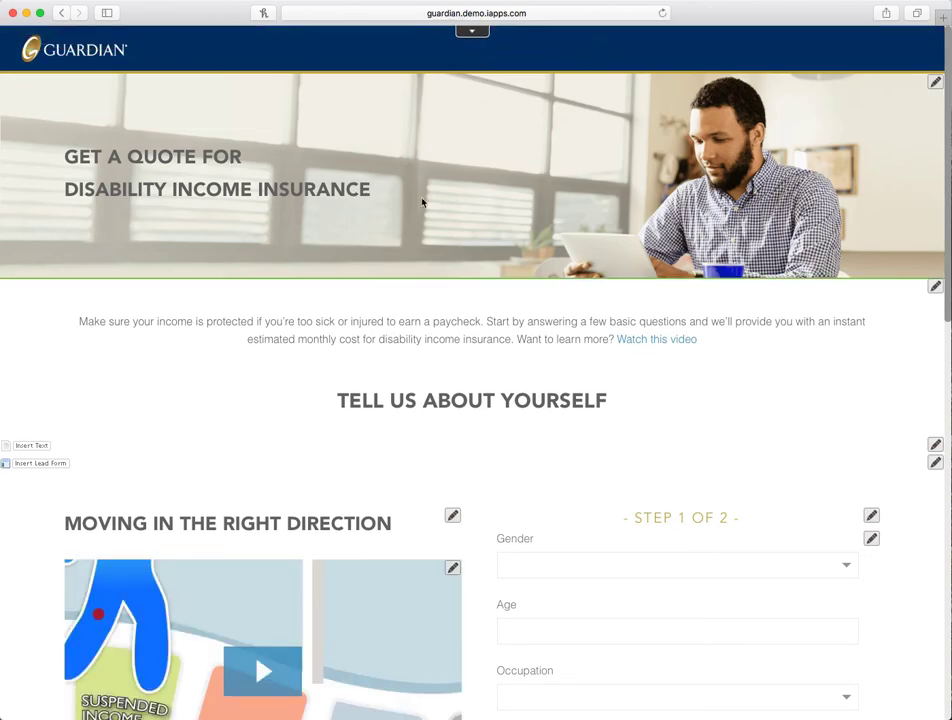
{"action": "scroll", "coordinate": [422, 203], "scroll_direction": "down", "scroll_amount": 5}
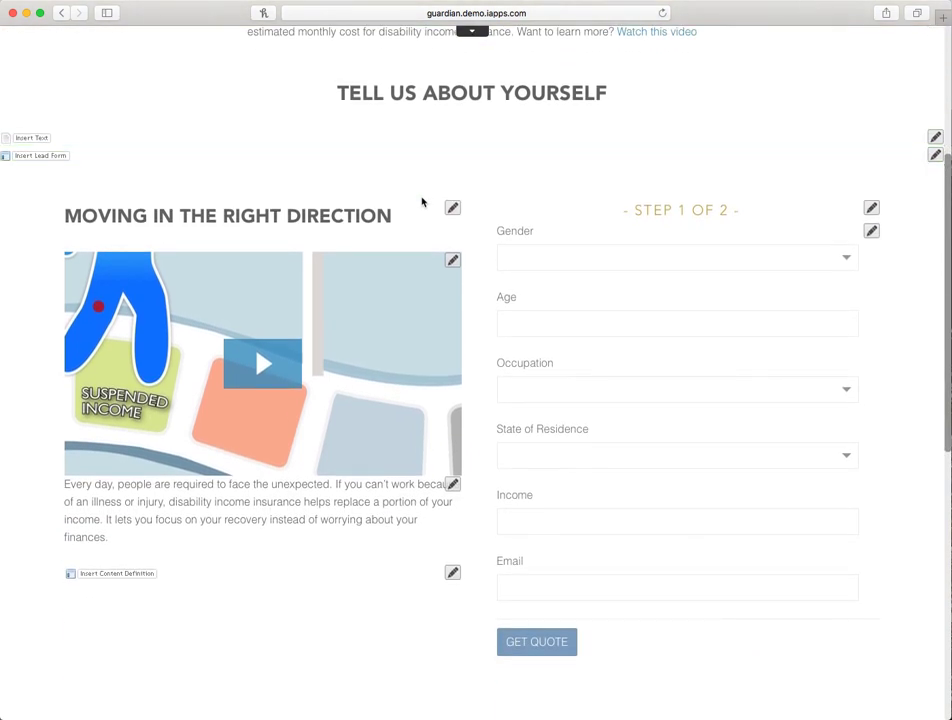
{"action": "scroll", "coordinate": [422, 203], "scroll_direction": "down", "scroll_amount": 4}
{"action": "scroll", "coordinate": [422, 203], "scroll_direction": "up", "scroll_amount": 9}
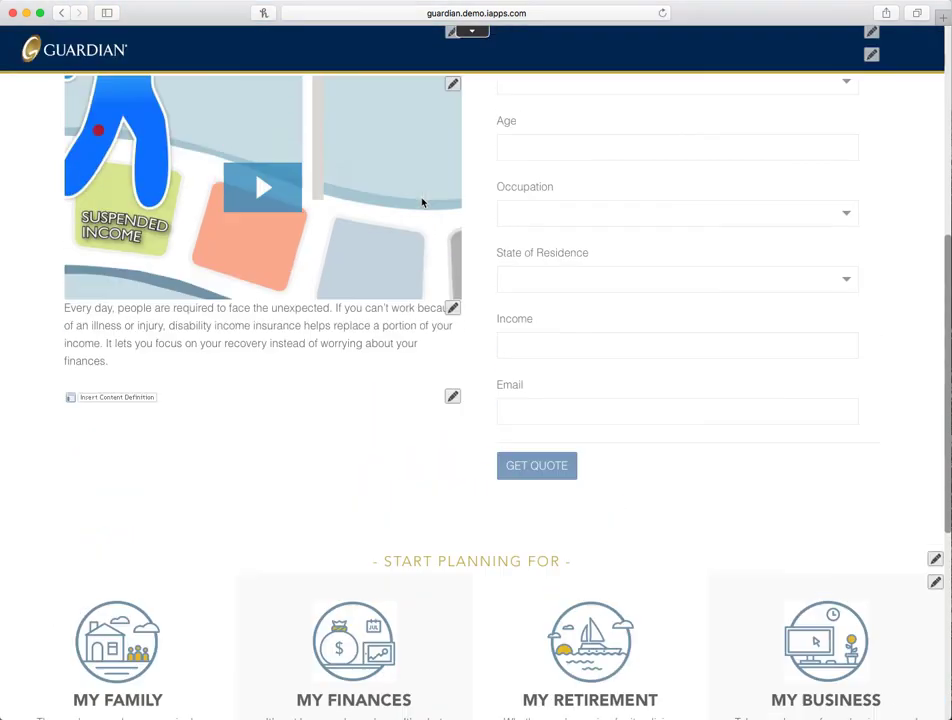
{"action": "scroll", "coordinate": [350, 145], "scroll_direction": "down", "scroll_amount": 1}
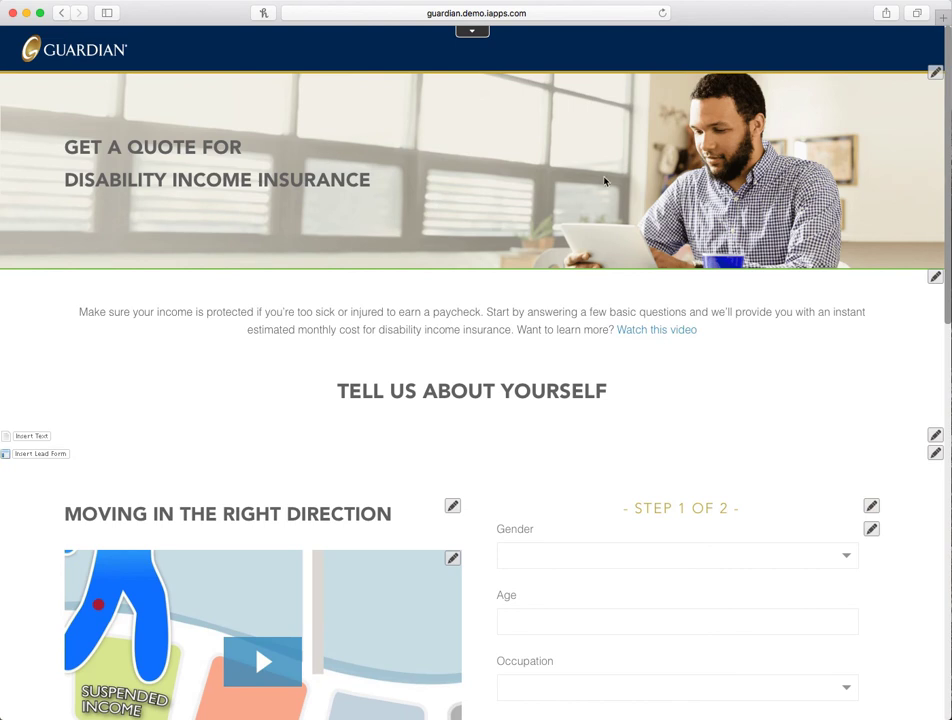
{"action": "left_click", "coordinate": [935, 73]}
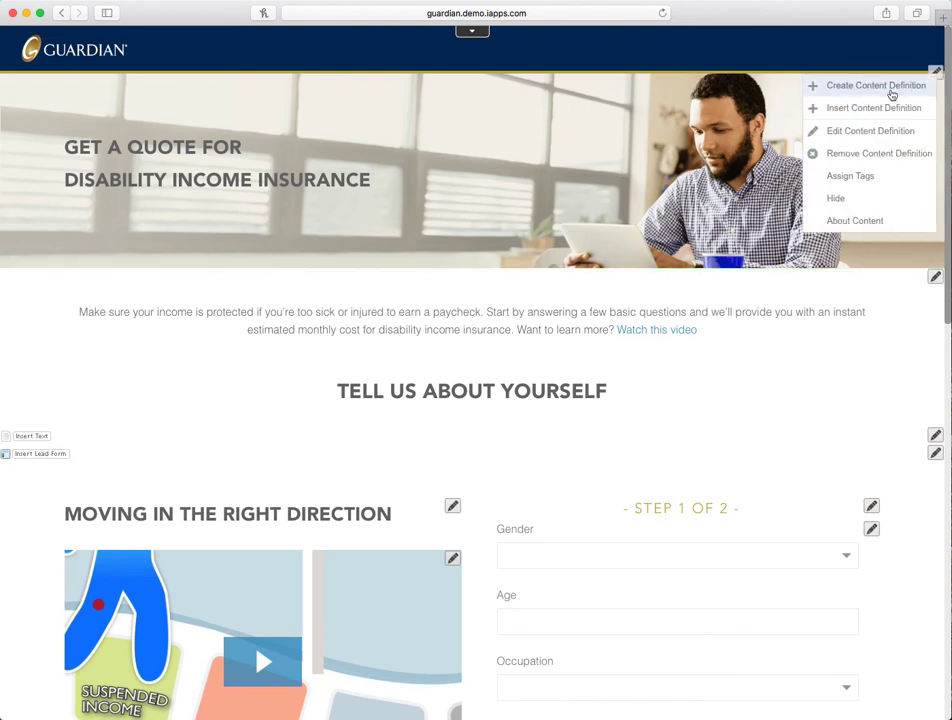
{"action": "left_click", "coordinate": [846, 129]}
{"action": "left_click", "coordinate": [612, 124]}
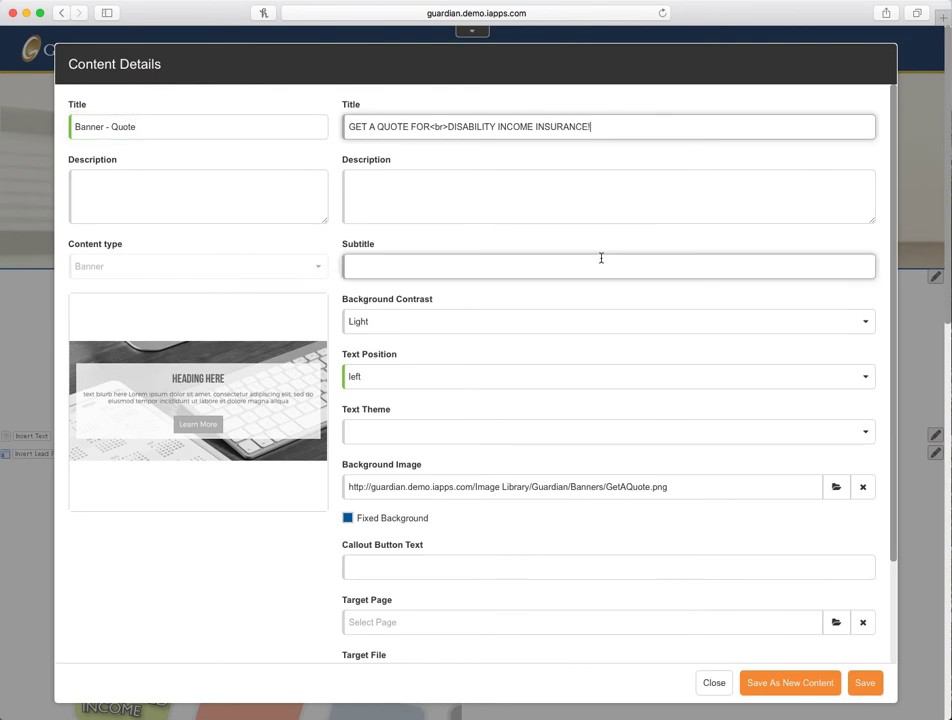
{"action": "type", "text": "!"}
- Set the banner's text position to center and save the content definition
{"action": "scroll", "coordinate": [484, 300], "scroll_direction": "down", "scroll_amount": 1}
{"action": "left_click", "coordinate": [397, 368]}
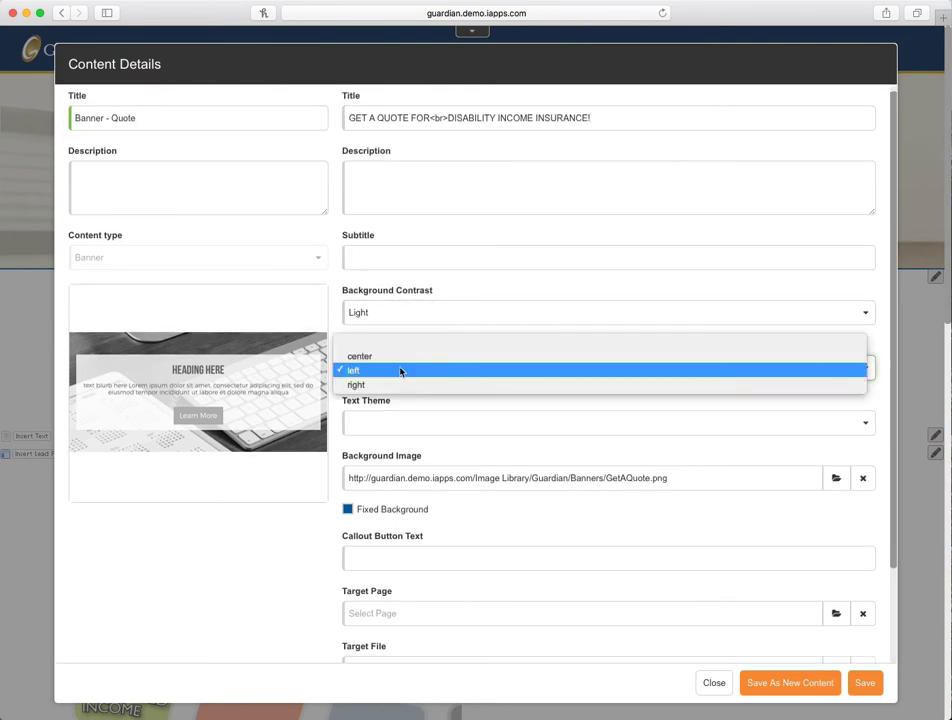
{"action": "left_click", "coordinate": [591, 356]}
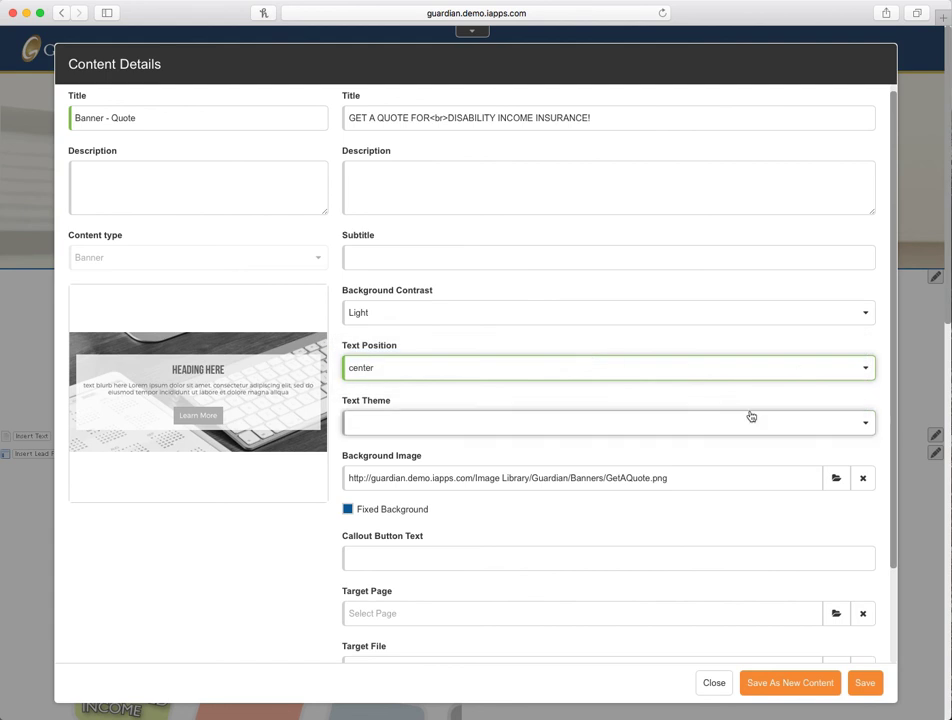
{"action": "left_click", "coordinate": [862, 683]}
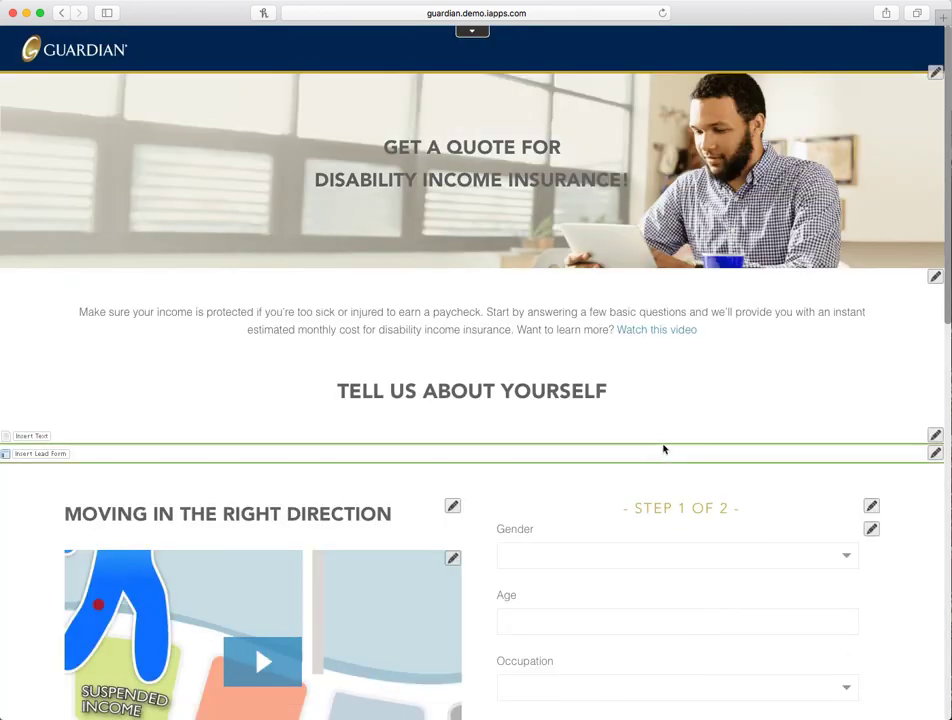
{"action": "scroll", "coordinate": [664, 451], "scroll_direction": "down", "scroll_amount": 2}
{"action": "scroll", "coordinate": [512, 370], "scroll_direction": "down", "scroll_amount": 6}
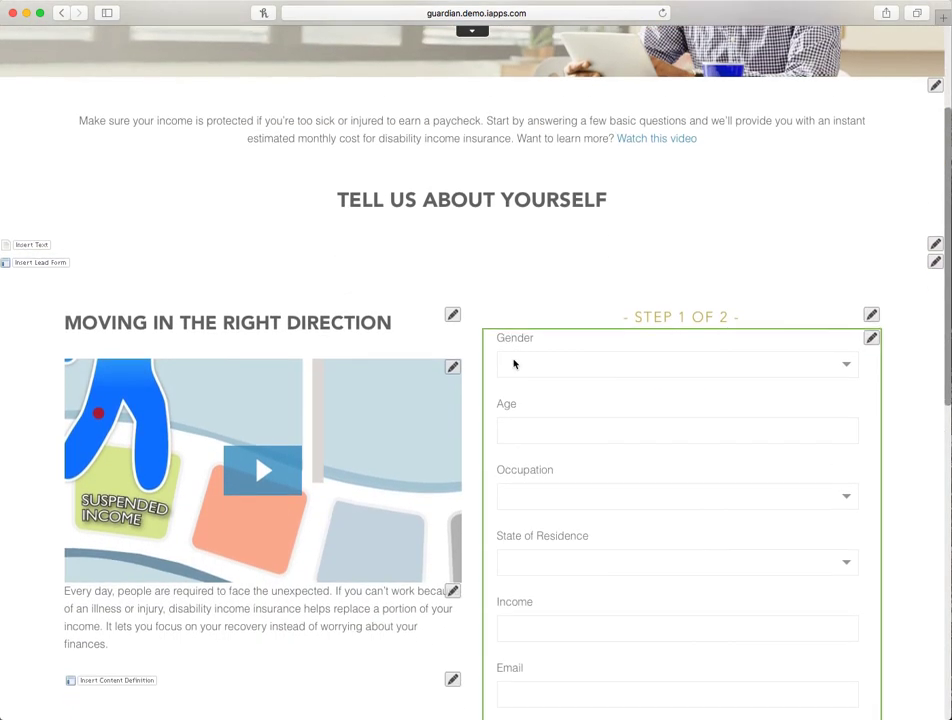
{"action": "scroll", "coordinate": [572, 363], "scroll_direction": "down", "scroll_amount": 2}
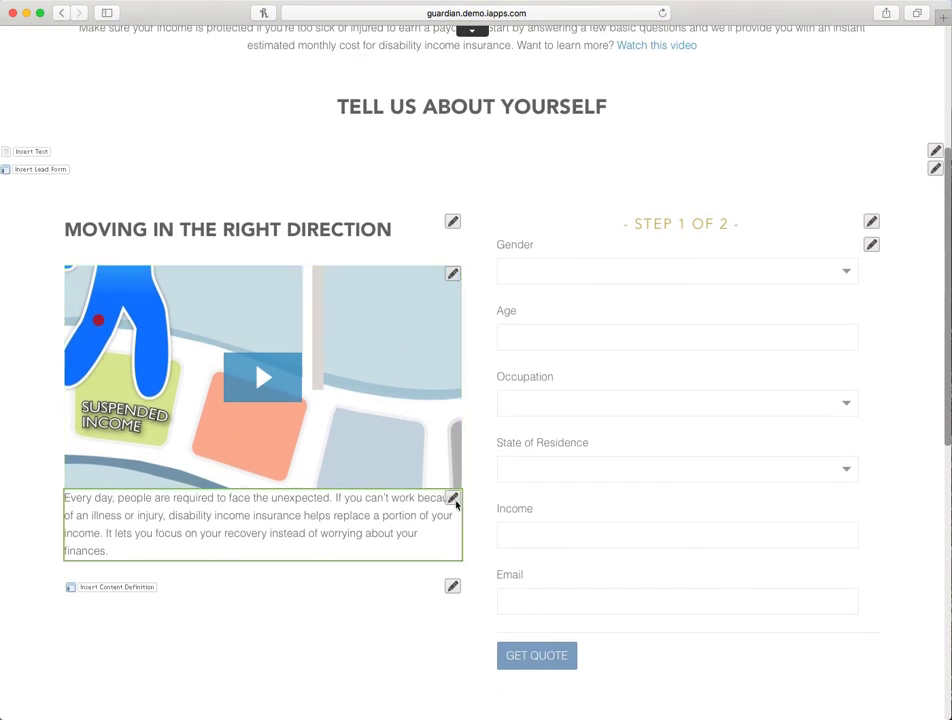
{"action": "left_click", "coordinate": [454, 499]}
{"action": "left_click", "coordinate": [487, 557]}
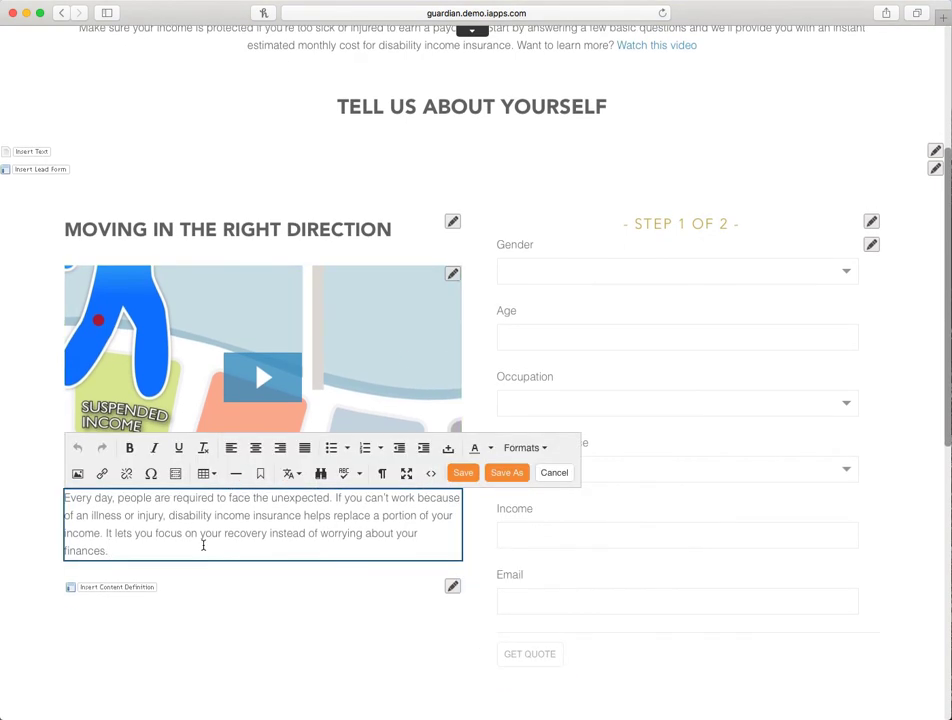
{"action": "left_click", "coordinate": [555, 473]}
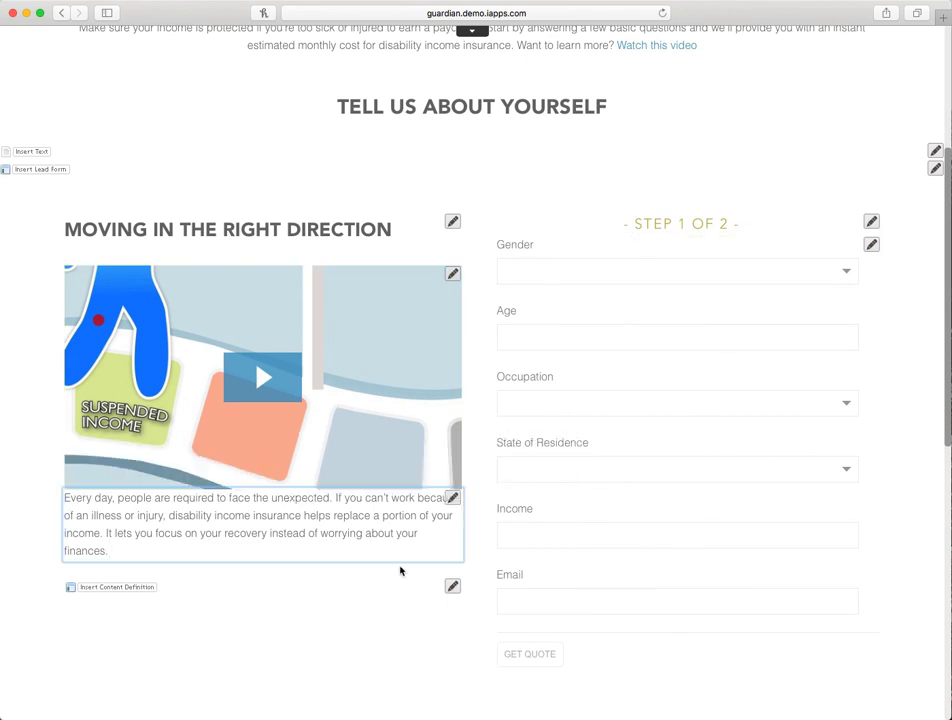
- Add a First Name contact field to the lead form in the Form Builder, closing it without saving
{"action": "scroll", "coordinate": [375, 527], "scroll_direction": "down", "scroll_amount": 1}
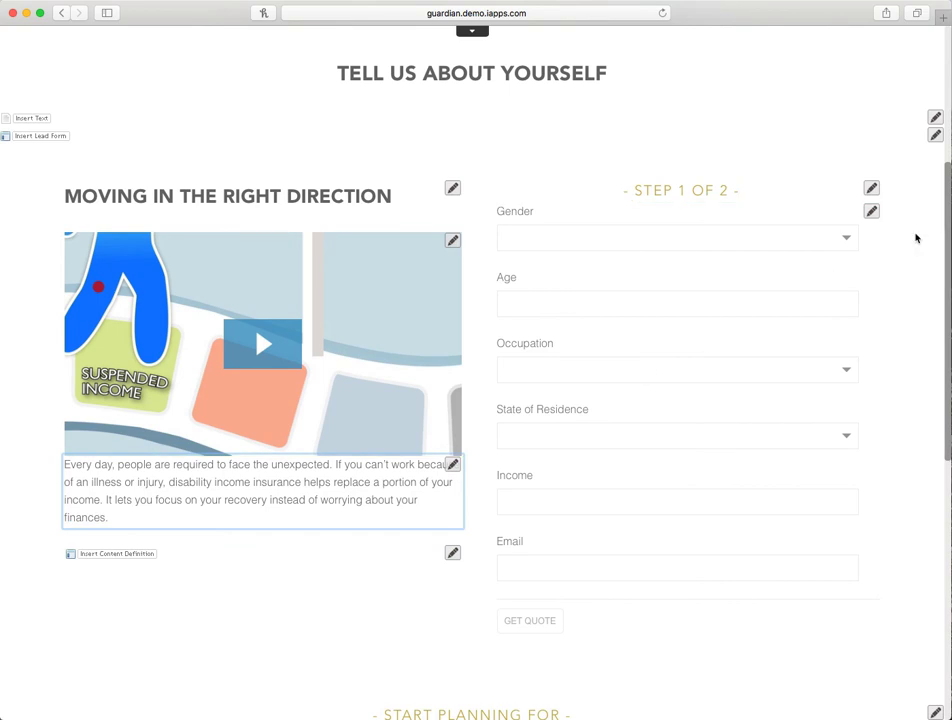
{"action": "left_click", "coordinate": [871, 213]}
{"action": "left_click", "coordinate": [831, 224]}
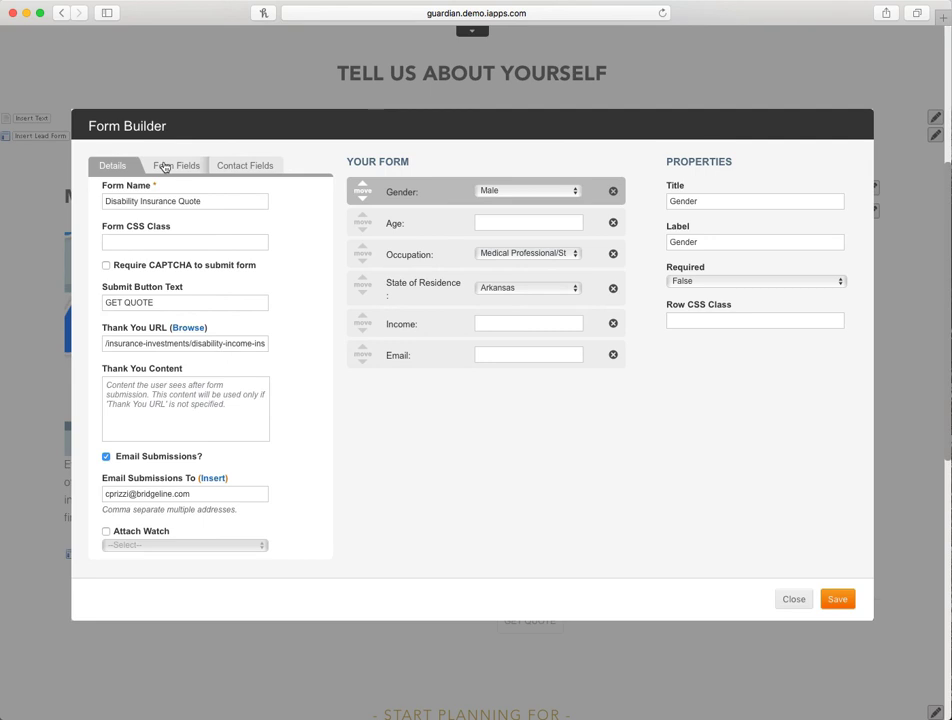
{"action": "left_click", "coordinate": [165, 167]}
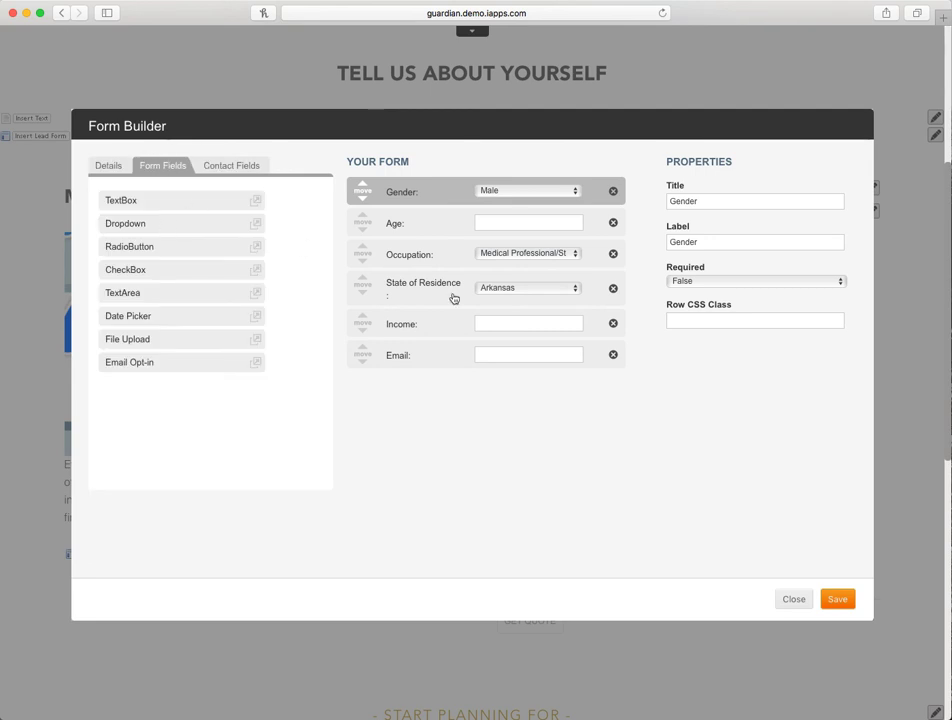
{"action": "left_click", "coordinate": [223, 167]}
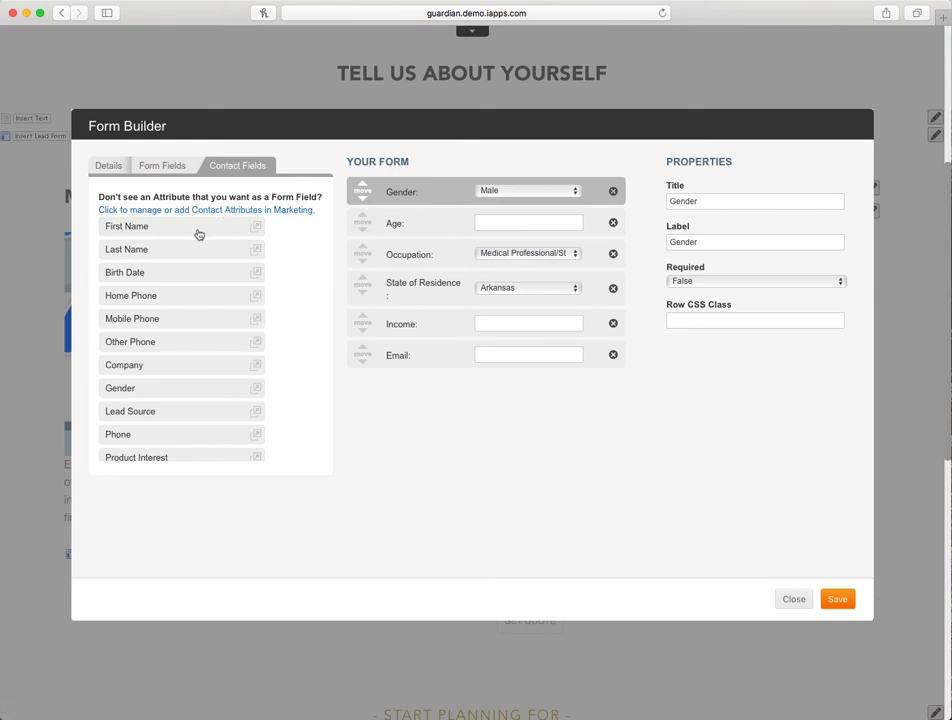
{"action": "left_click_drag", "start_coordinate": [188, 232], "coordinate": [500, 428]}
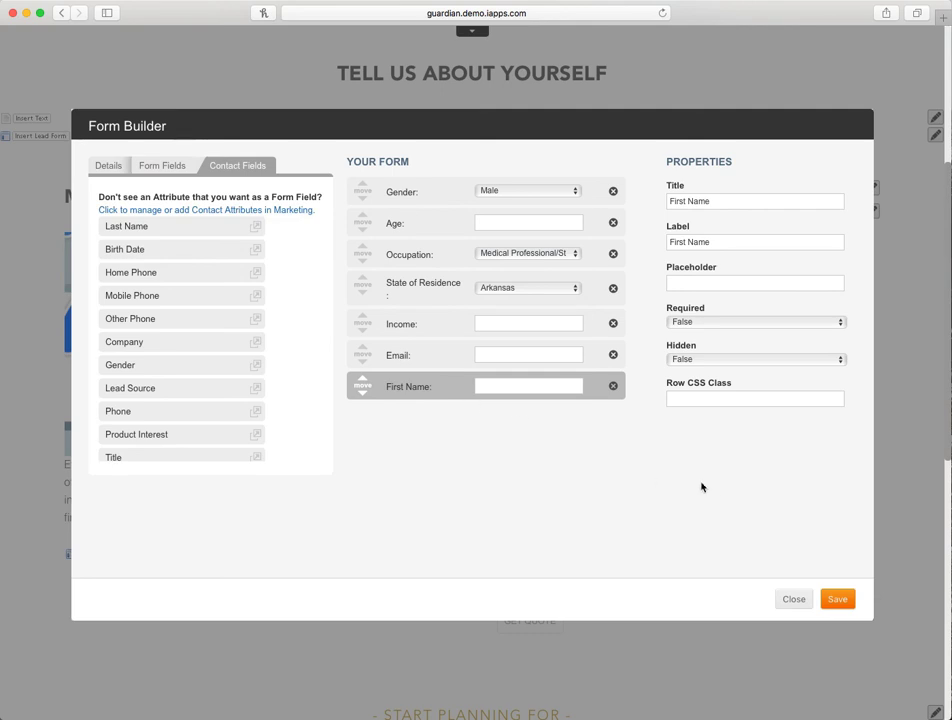
{"action": "left_click", "coordinate": [801, 601]}
- Leave the Site Editor for Marketing and open the contacts management list
{"action": "scroll", "coordinate": [595, 427], "scroll_direction": "down", "scroll_amount": 2}
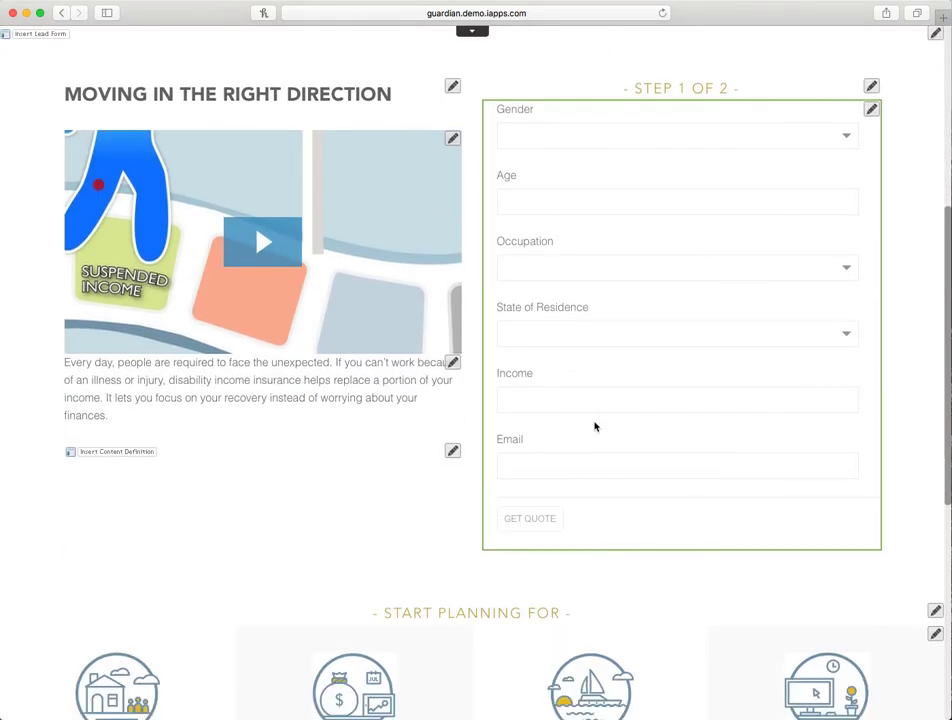
{"action": "scroll", "coordinate": [595, 427], "scroll_direction": "down", "scroll_amount": 2}
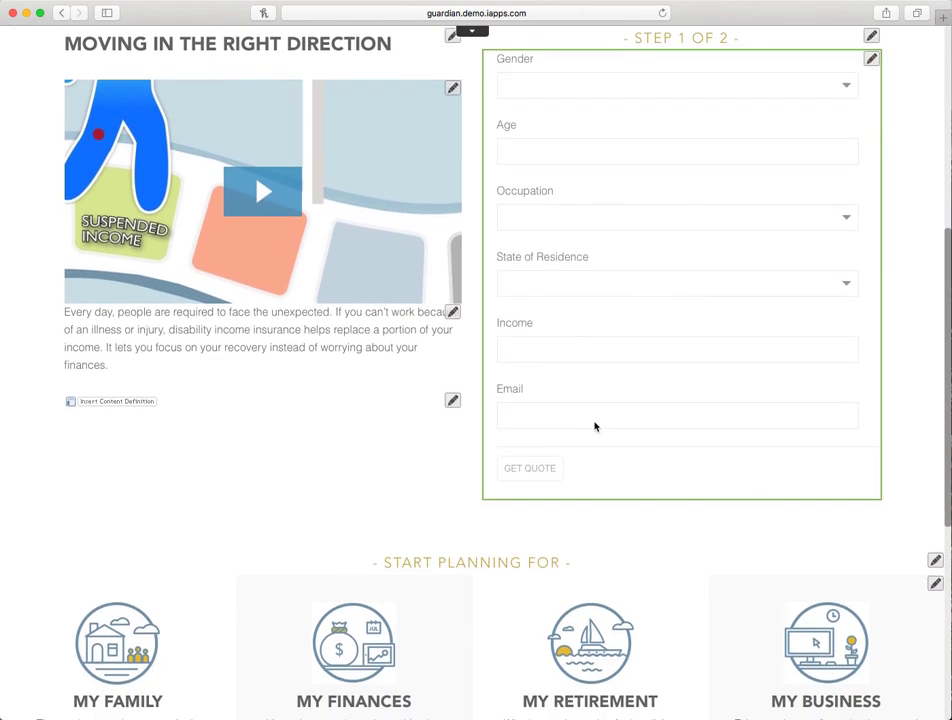
{"action": "scroll", "coordinate": [594, 422], "scroll_direction": "up", "scroll_amount": 8}
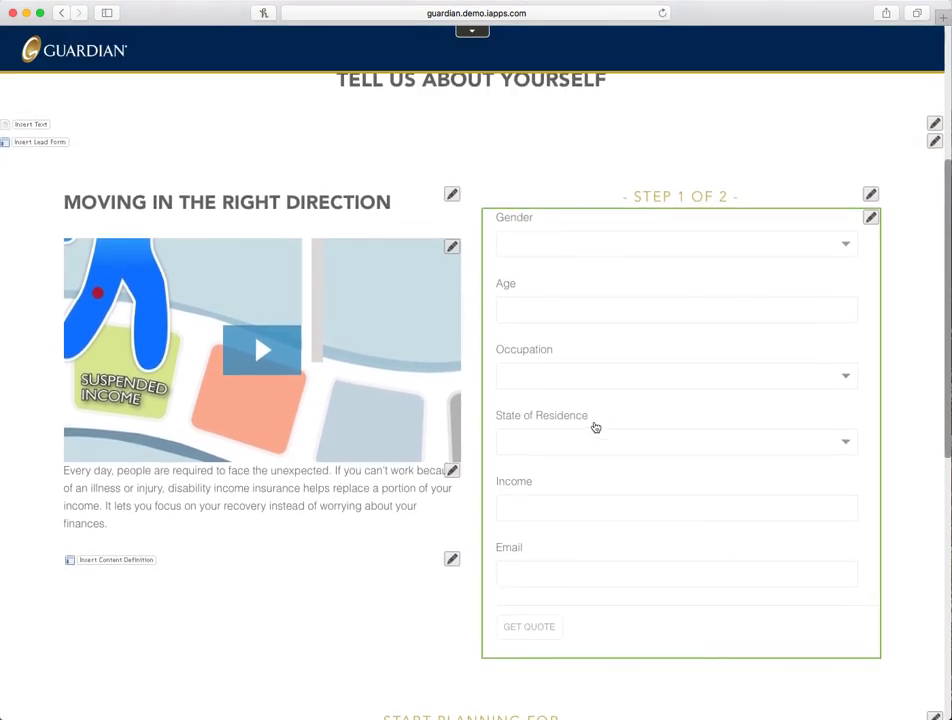
{"action": "scroll", "coordinate": [595, 427], "scroll_direction": "up", "scroll_amount": 3}
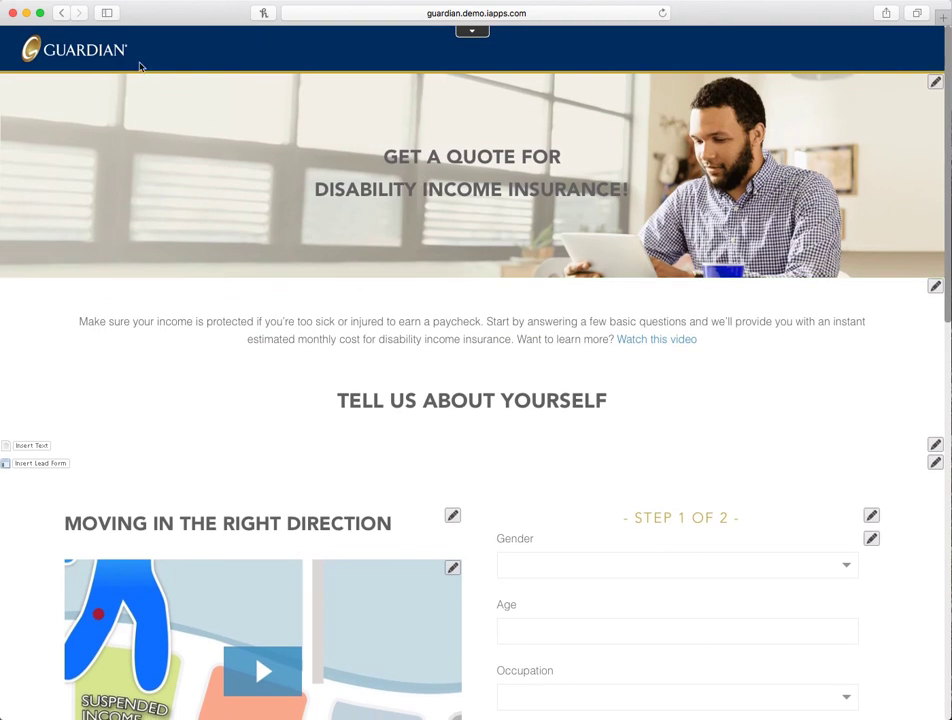
{"action": "left_click", "coordinate": [472, 32]}
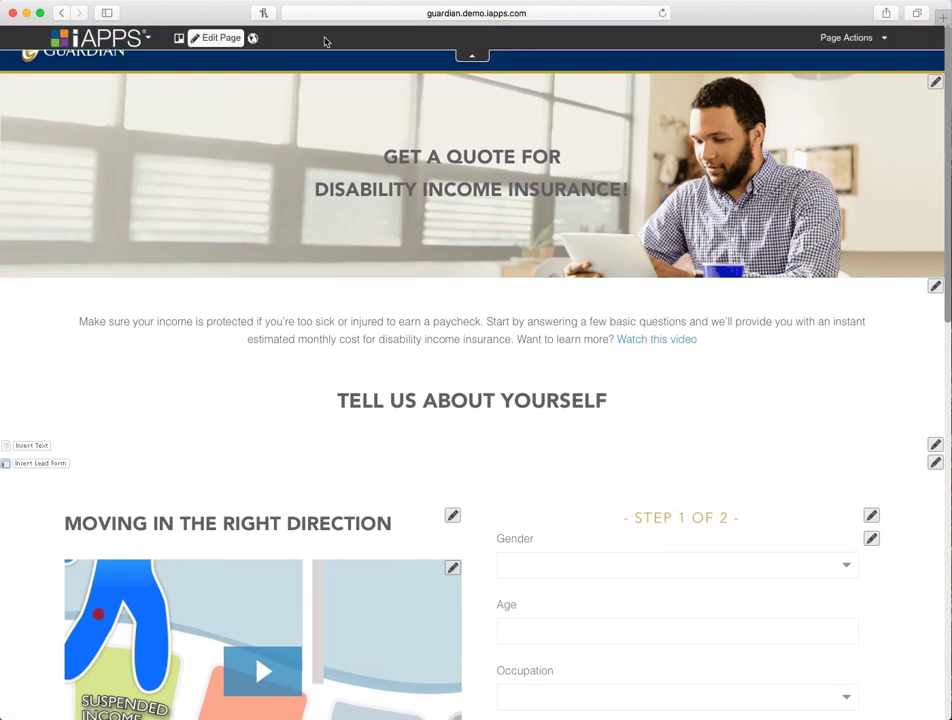
{"action": "left_click", "coordinate": [122, 42]}
{"action": "left_click", "coordinate": [72, 87]}
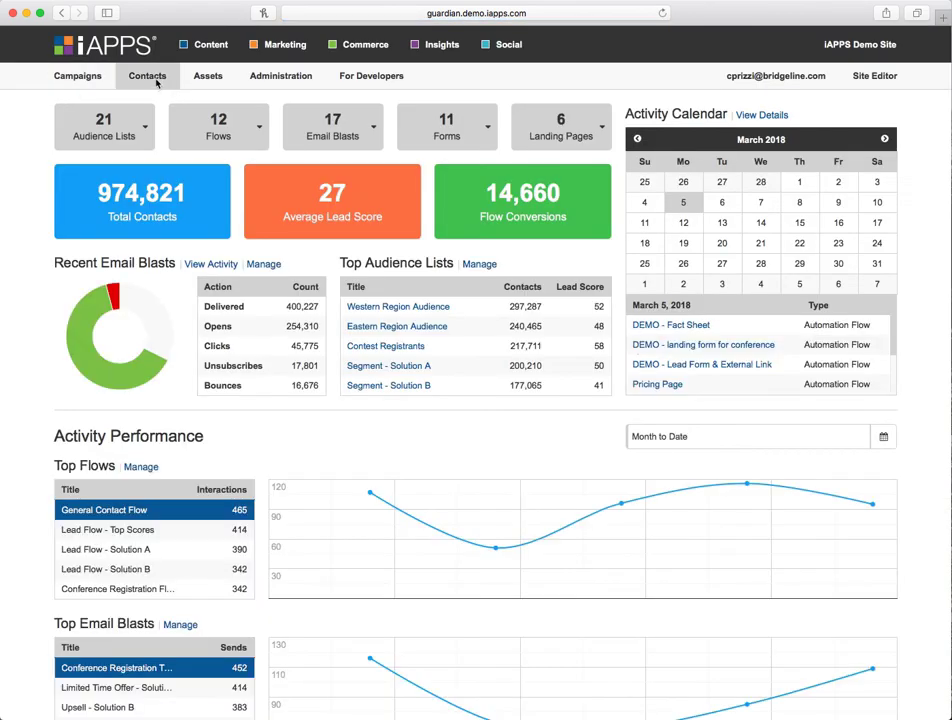
{"action": "mouse_move", "coordinate": [156, 84]}
{"action": "left_click", "coordinate": [172, 136]}
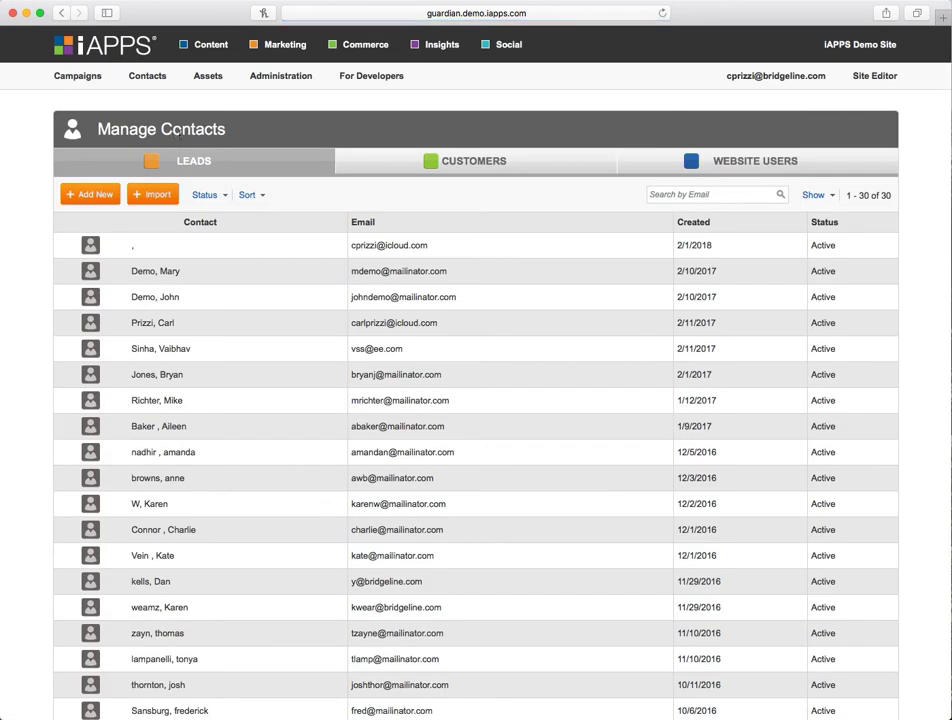
- Open a demo lead's contact record and review its additional details and received emails
{"action": "left_click", "coordinate": [308, 297]}
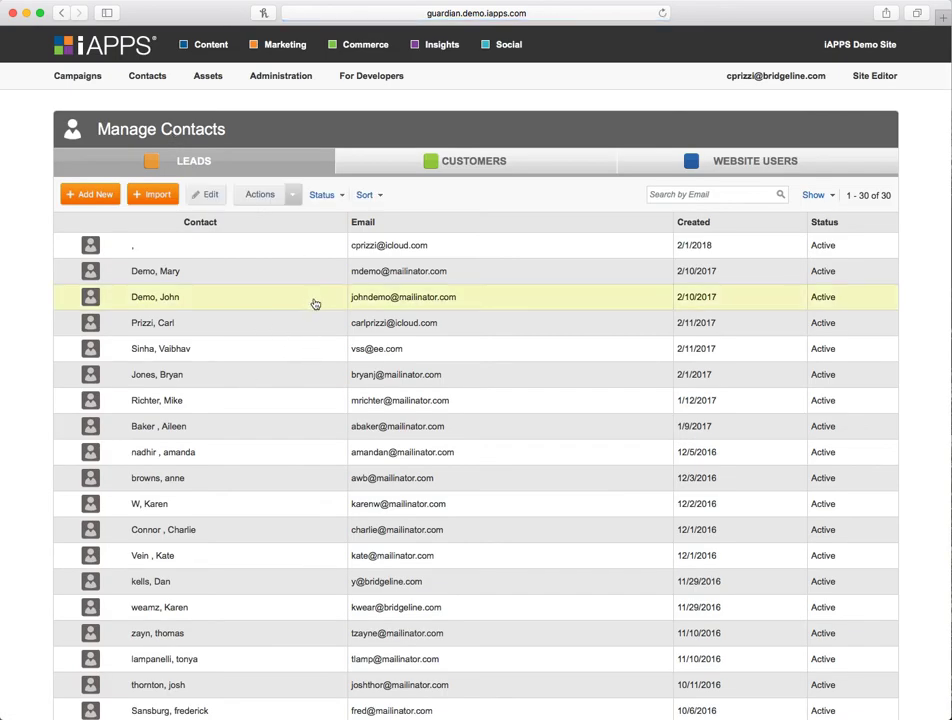
{"action": "left_click", "coordinate": [200, 196]}
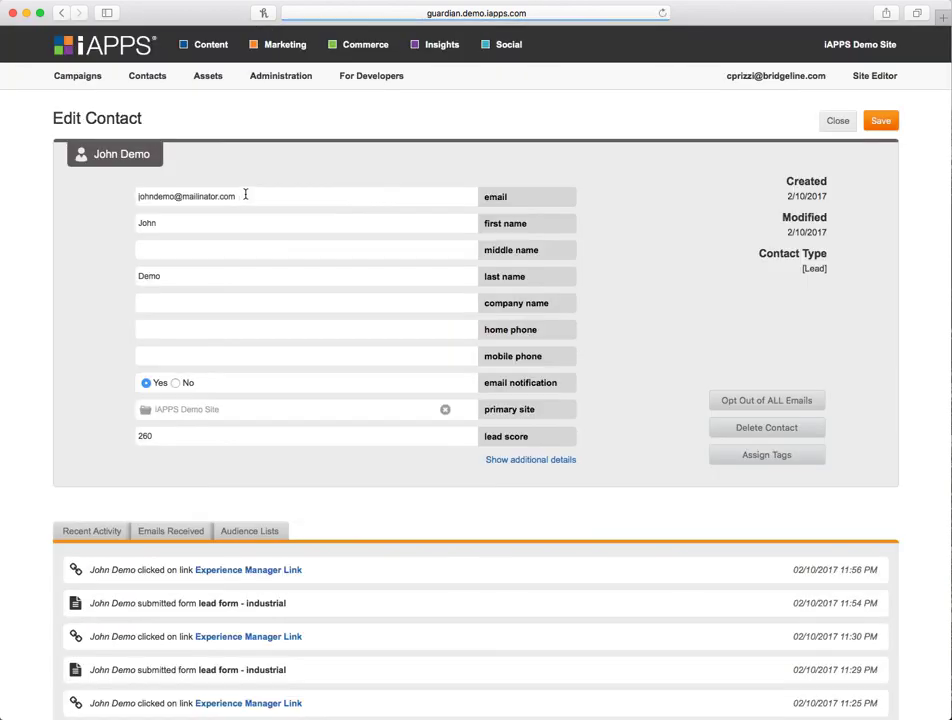
{"action": "scroll", "coordinate": [566, 463], "scroll_direction": "down", "scroll_amount": 3}
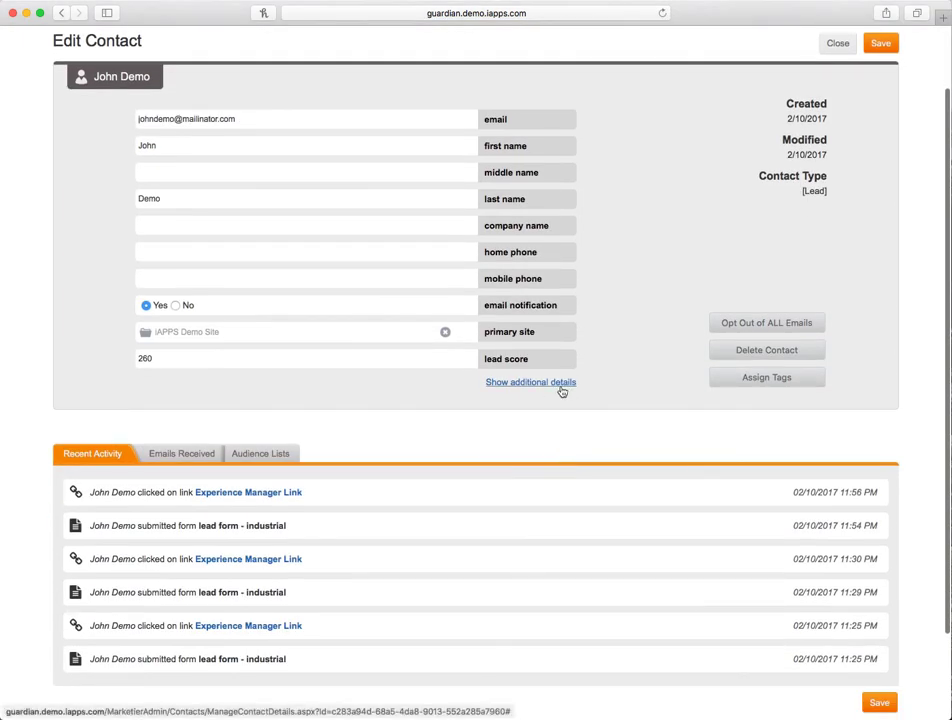
{"action": "left_click", "coordinate": [562, 388]}
{"action": "scroll", "coordinate": [642, 465], "scroll_direction": "down", "scroll_amount": 2}
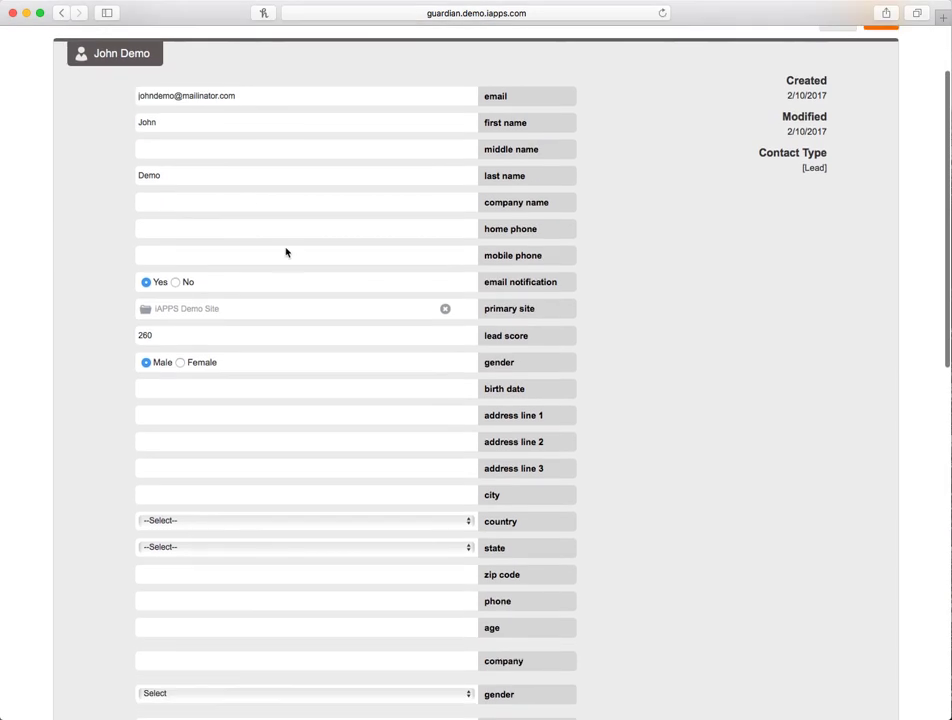
{"action": "scroll", "coordinate": [251, 193], "scroll_direction": "down", "scroll_amount": 2}
{"action": "left_click", "coordinate": [157, 241]}
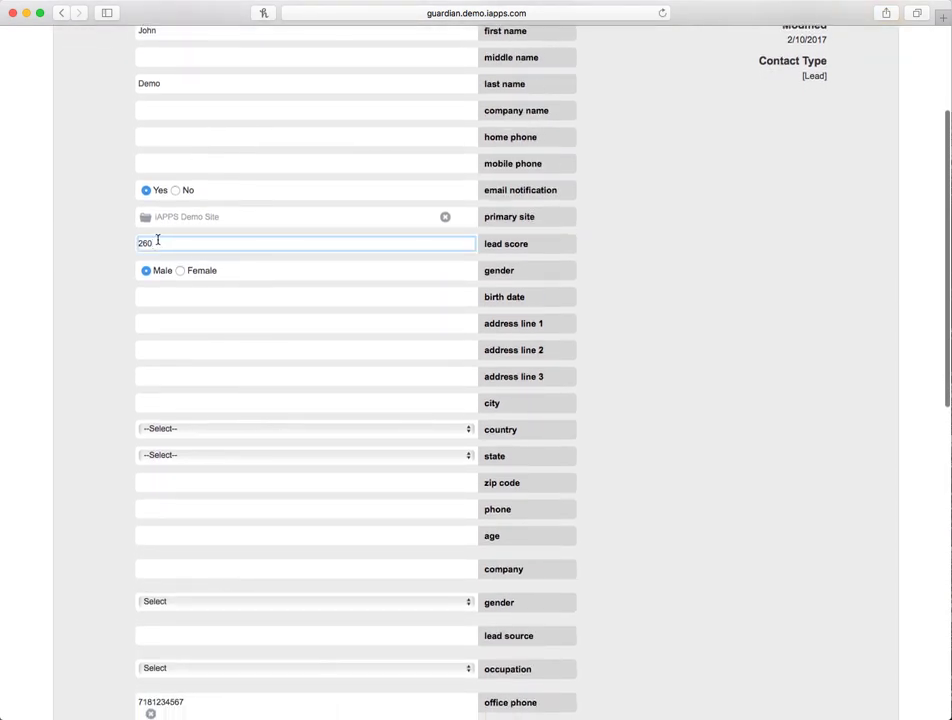
{"action": "scroll", "coordinate": [265, 265], "scroll_direction": "down", "scroll_amount": 2}
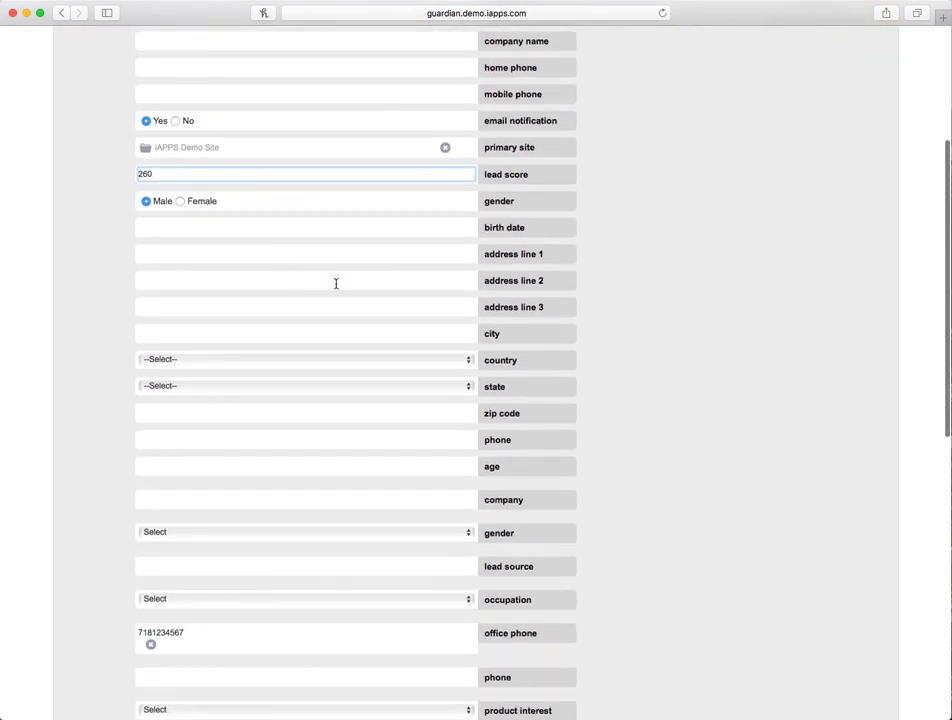
{"action": "scroll", "coordinate": [340, 285], "scroll_direction": "up", "scroll_amount": 5}
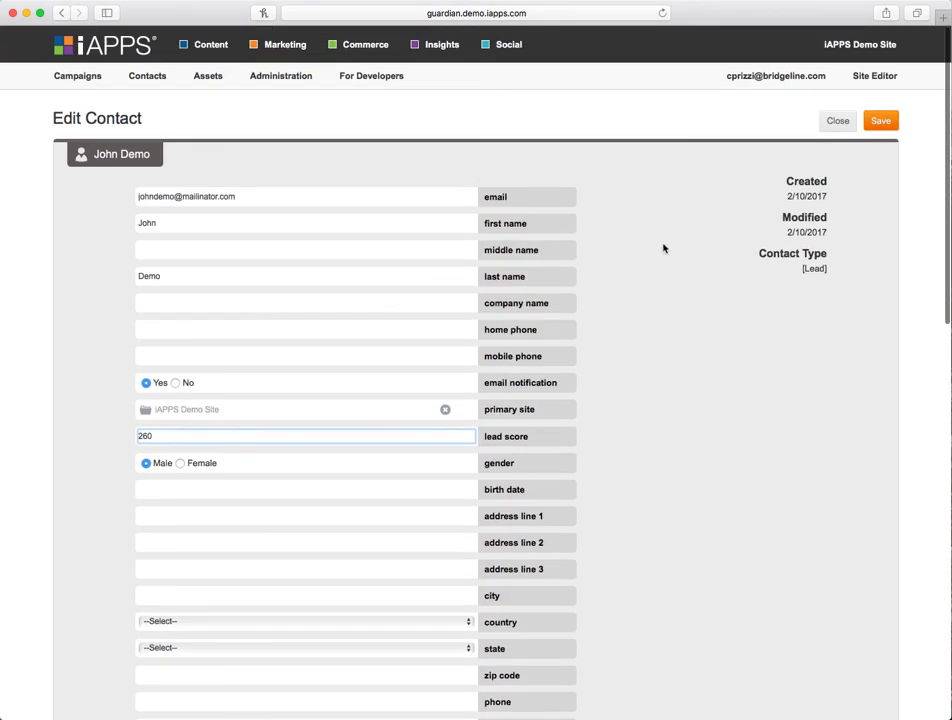
{"action": "scroll", "coordinate": [663, 251], "scroll_direction": "down", "scroll_amount": 3}
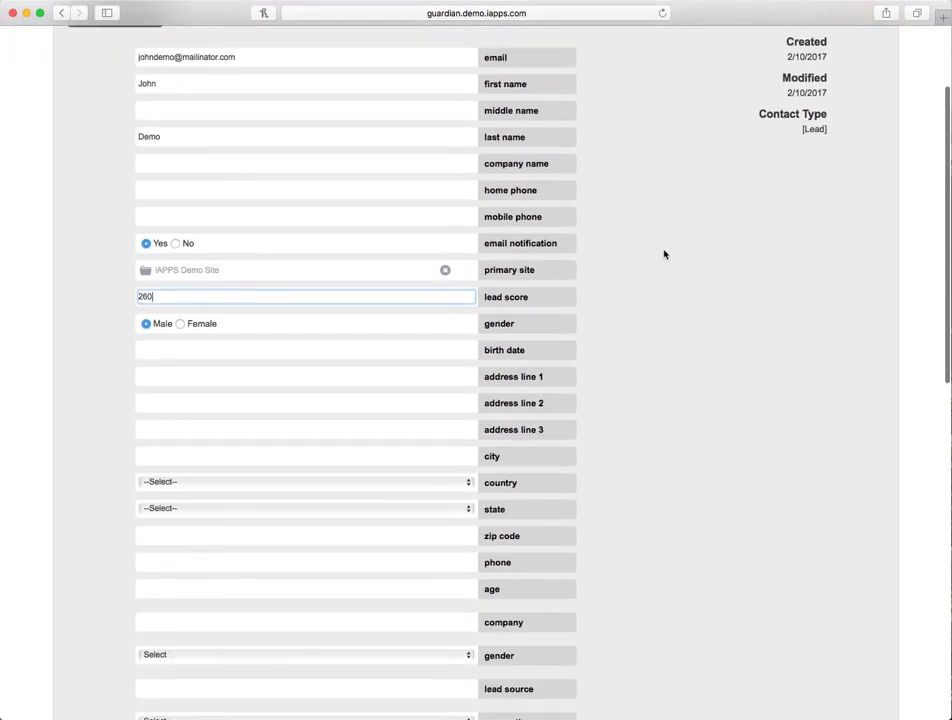
{"action": "scroll", "coordinate": [663, 254], "scroll_direction": "down", "scroll_amount": 10}
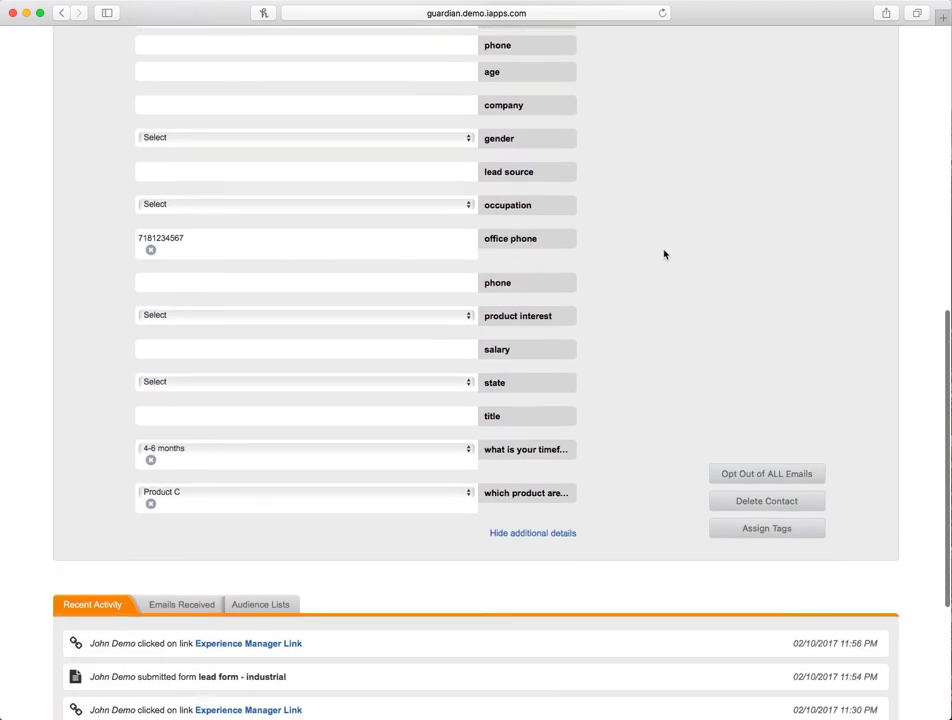
{"action": "scroll", "coordinate": [663, 254], "scroll_direction": "down", "scroll_amount": 3}
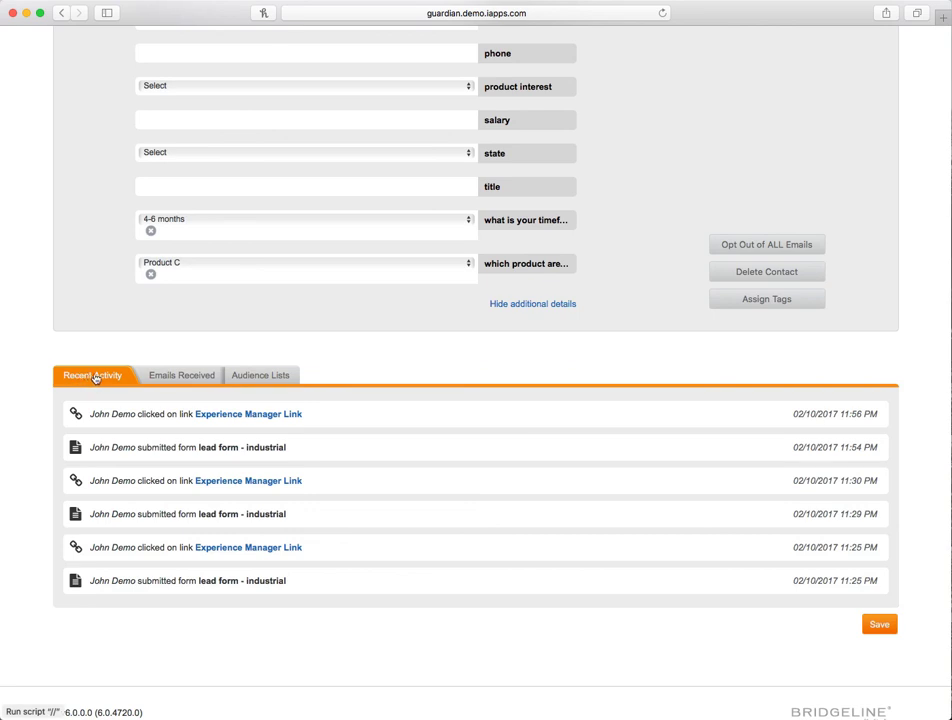
{"action": "left_click", "coordinate": [181, 377]}
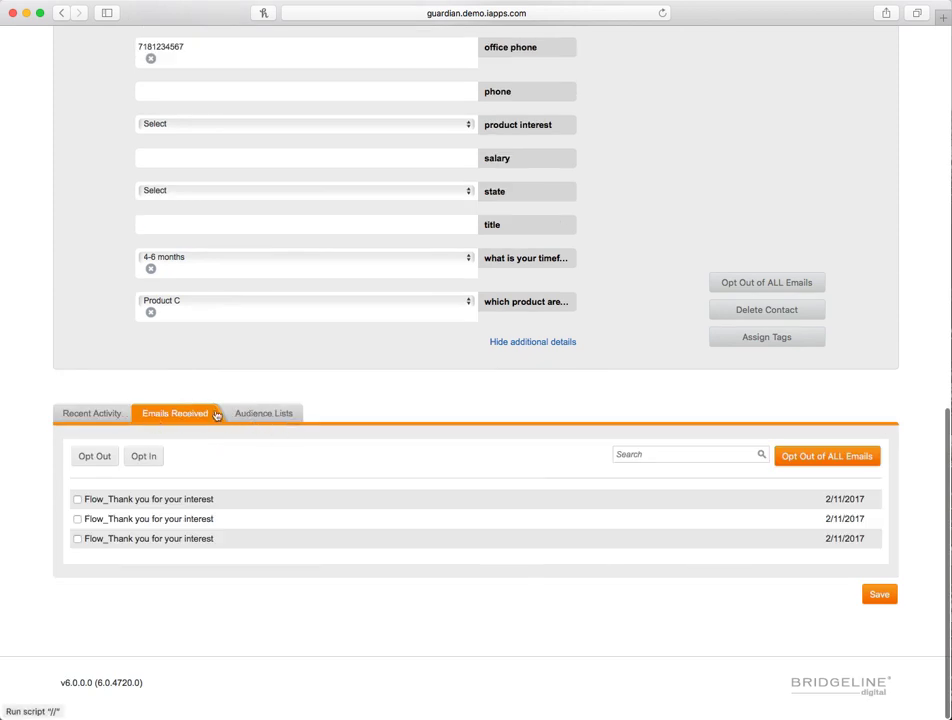
{"action": "scroll", "coordinate": [680, 427], "scroll_direction": "up", "scroll_amount": 15}
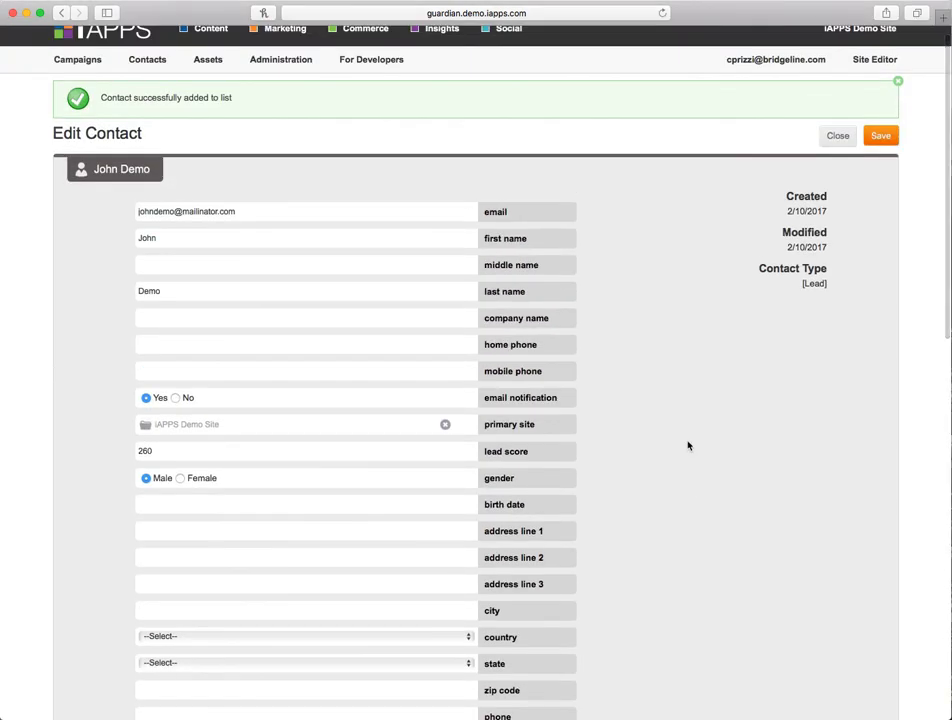
{"action": "scroll", "coordinate": [688, 446], "scroll_direction": "up", "scroll_amount": 2}
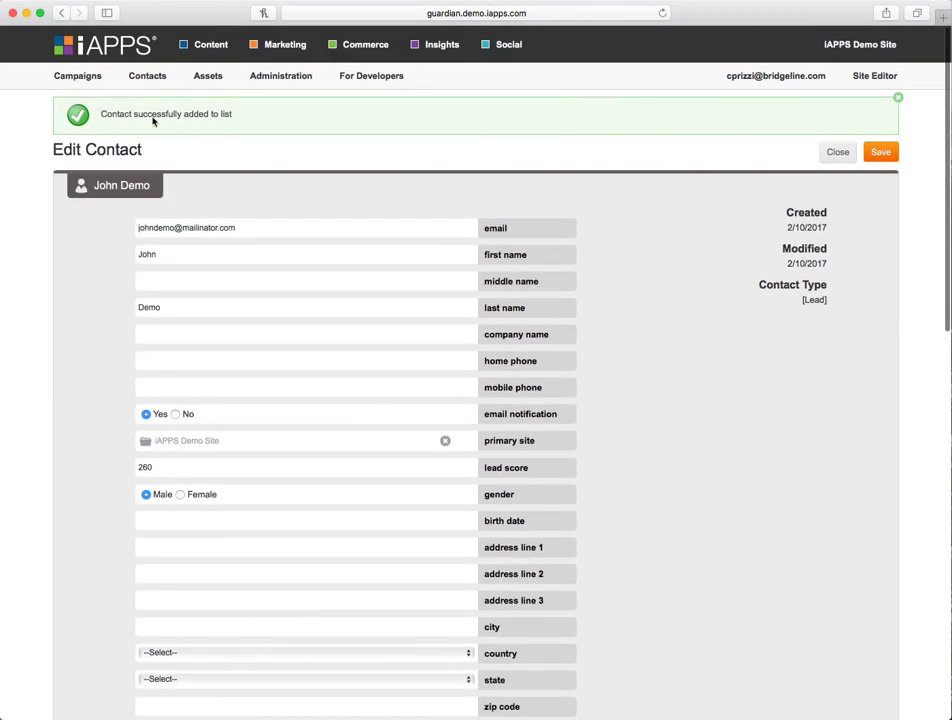
- Open the Disability Insurance Leads audience list from the Guardian list group for editing
{"action": "mouse_move", "coordinate": [148, 78]}
{"action": "left_click", "coordinate": [288, 138]}
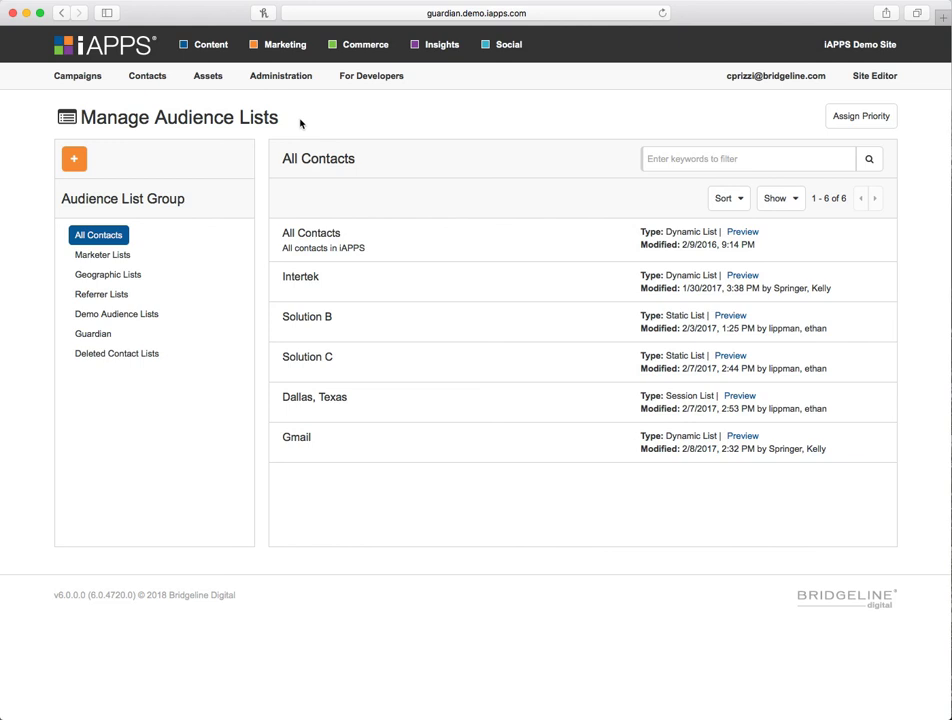
{"action": "left_click", "coordinate": [86, 334]}
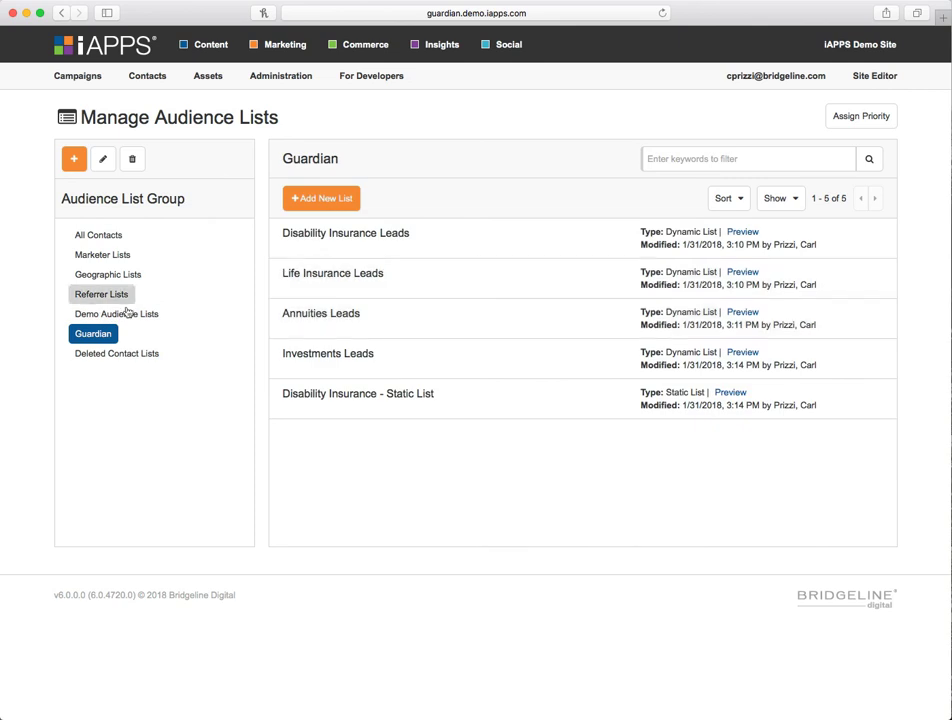
{"action": "left_click", "coordinate": [421, 253]}
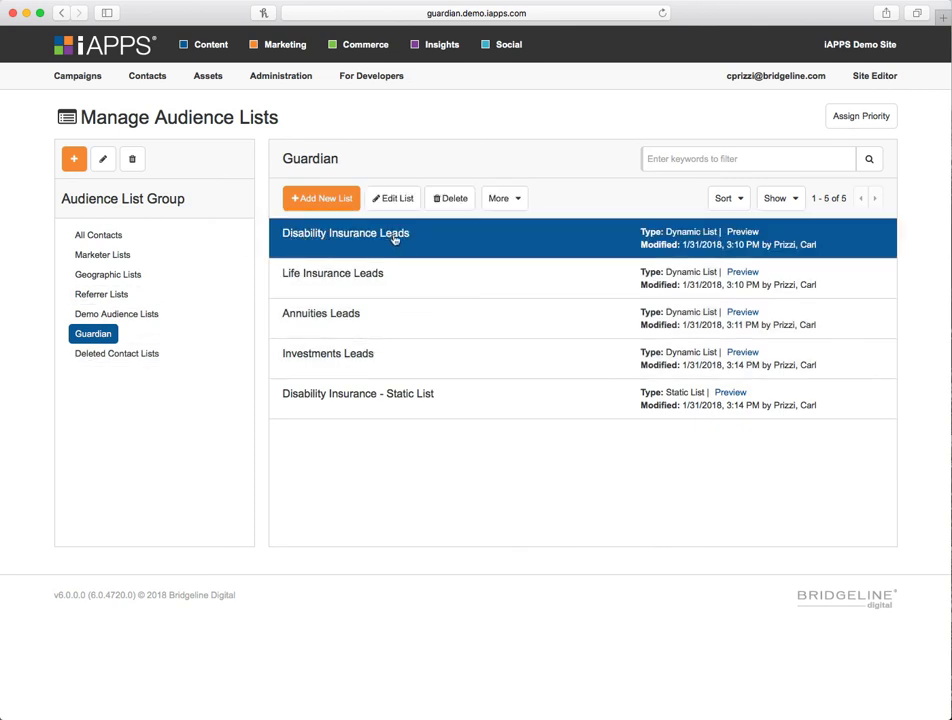
{"action": "left_click", "coordinate": [392, 198]}
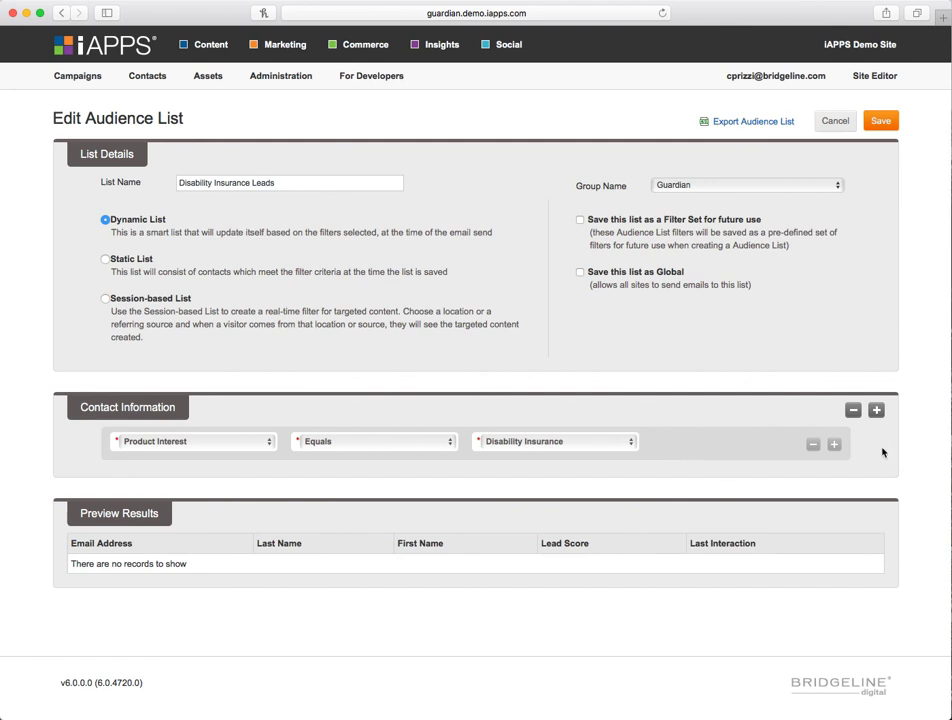
- Add a filter criteria block to the list and browse the available criteria options
{"action": "left_click", "coordinate": [875, 411]}
{"action": "scroll", "coordinate": [250, 520], "scroll_direction": "down", "scroll_amount": 2}
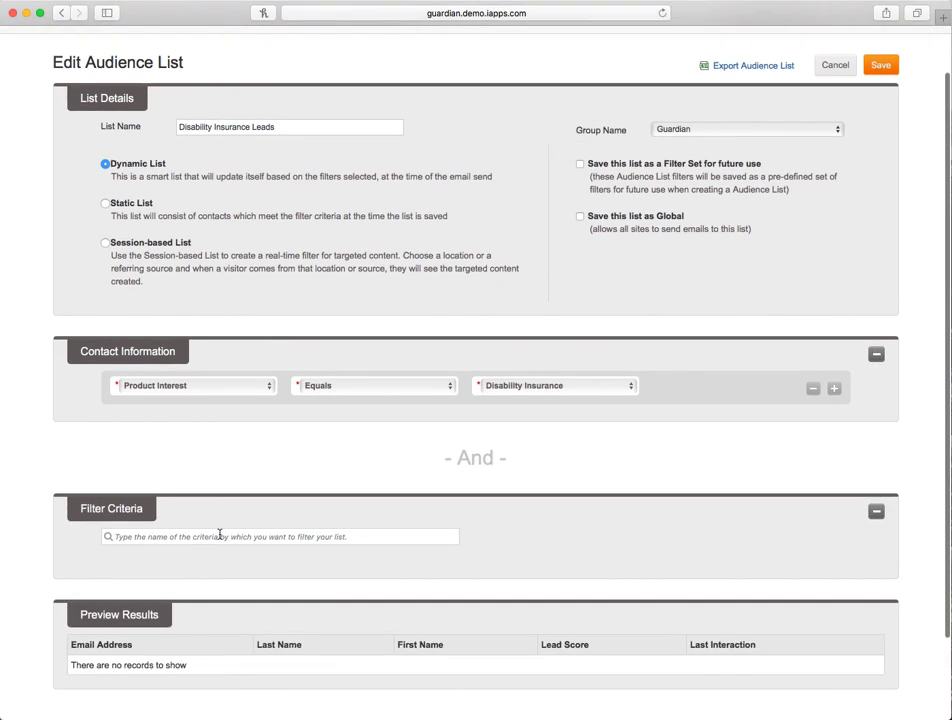
{"action": "left_click", "coordinate": [168, 537]}
{"action": "scroll", "coordinate": [240, 531], "scroll_direction": "down", "scroll_amount": 2}
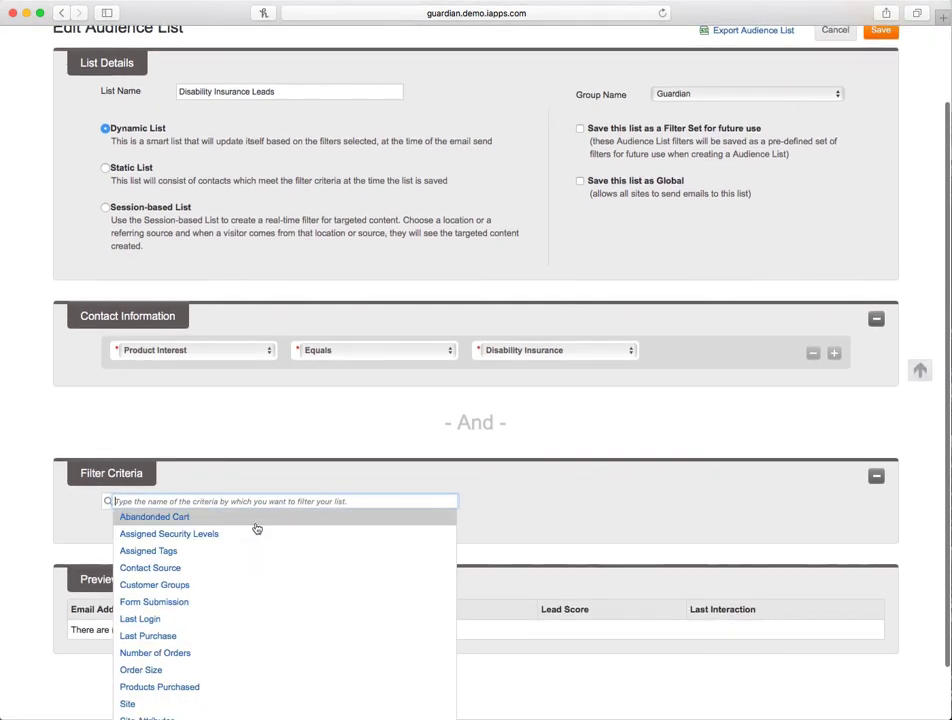
{"action": "scroll", "coordinate": [341, 531], "scroll_direction": "down", "scroll_amount": 3}
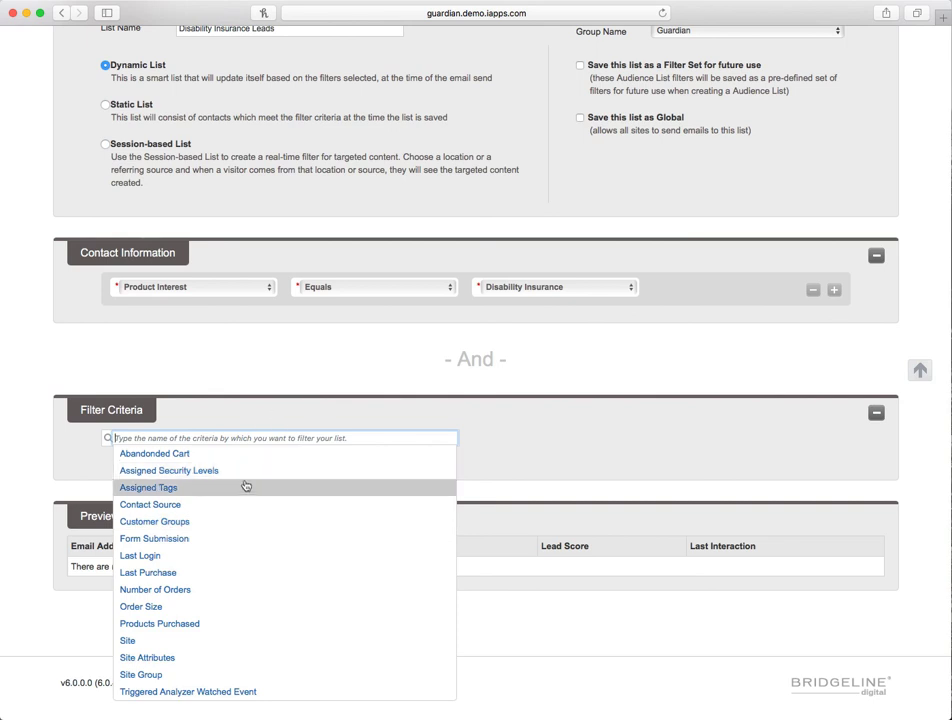
{"action": "left_click", "coordinate": [293, 376]}
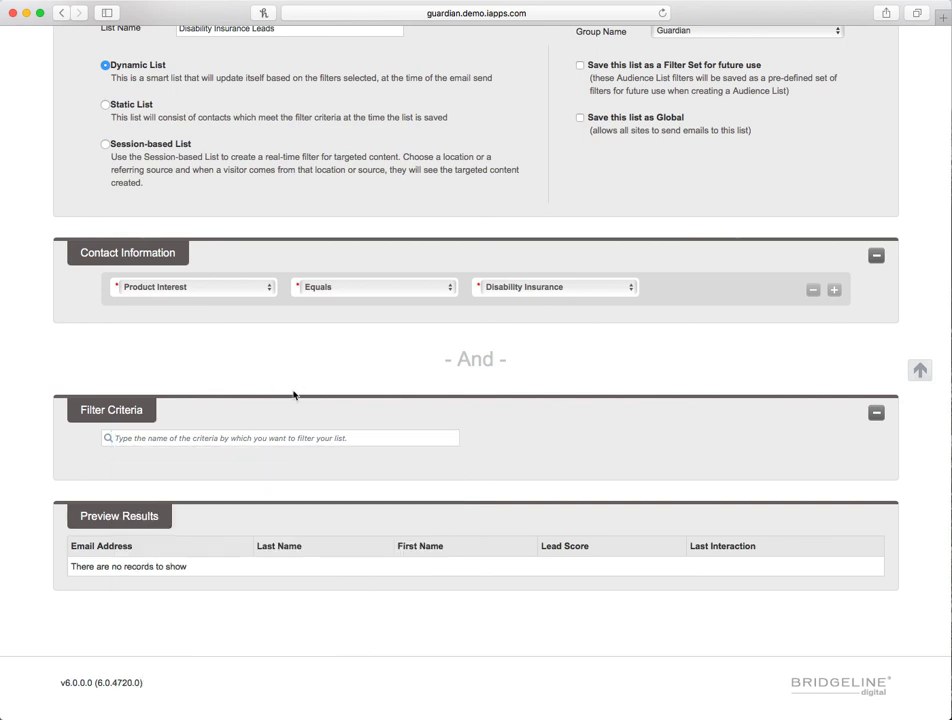
- Try switching the list type to Static List and then to Session-based List
{"action": "left_click", "coordinate": [105, 105]}
{"action": "scroll", "coordinate": [255, 153], "scroll_direction": "up", "scroll_amount": 3}
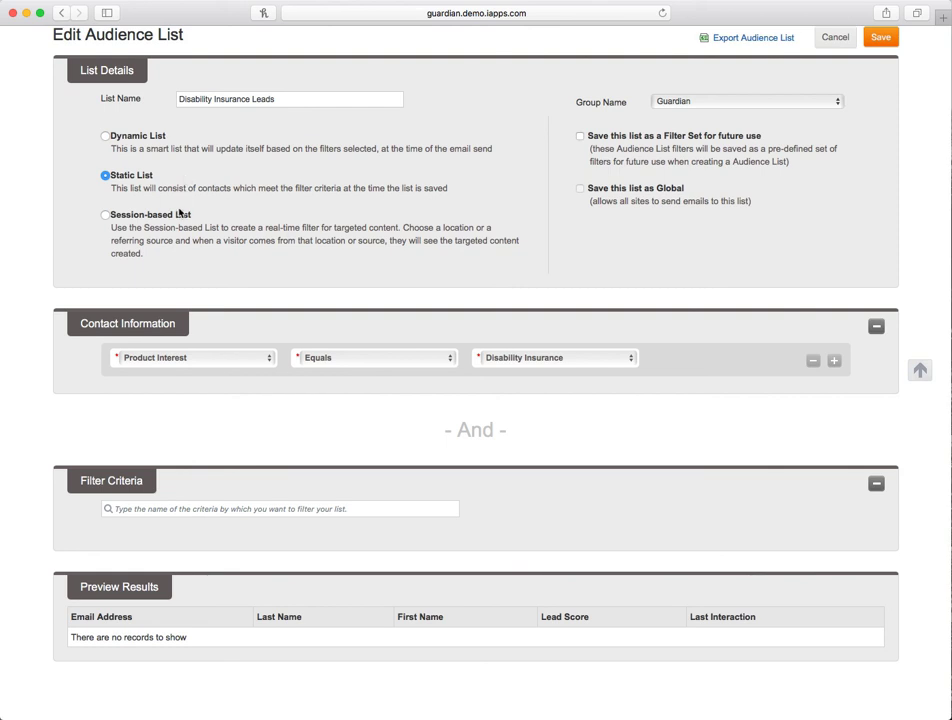
{"action": "left_click", "coordinate": [143, 216]}
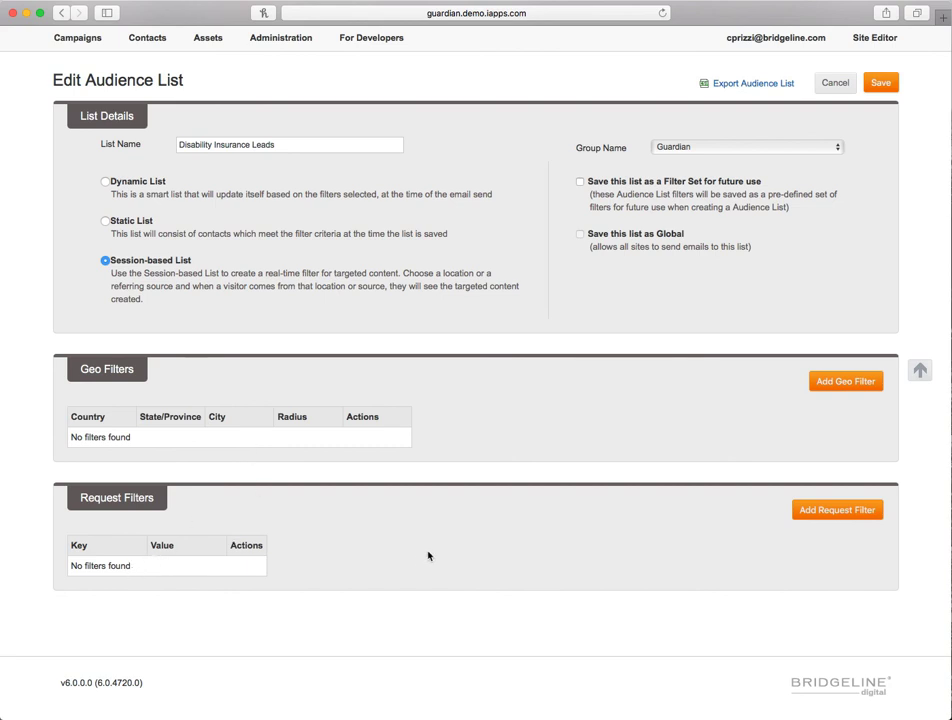
{"action": "scroll", "coordinate": [428, 556], "scroll_direction": "up", "scroll_amount": 2}
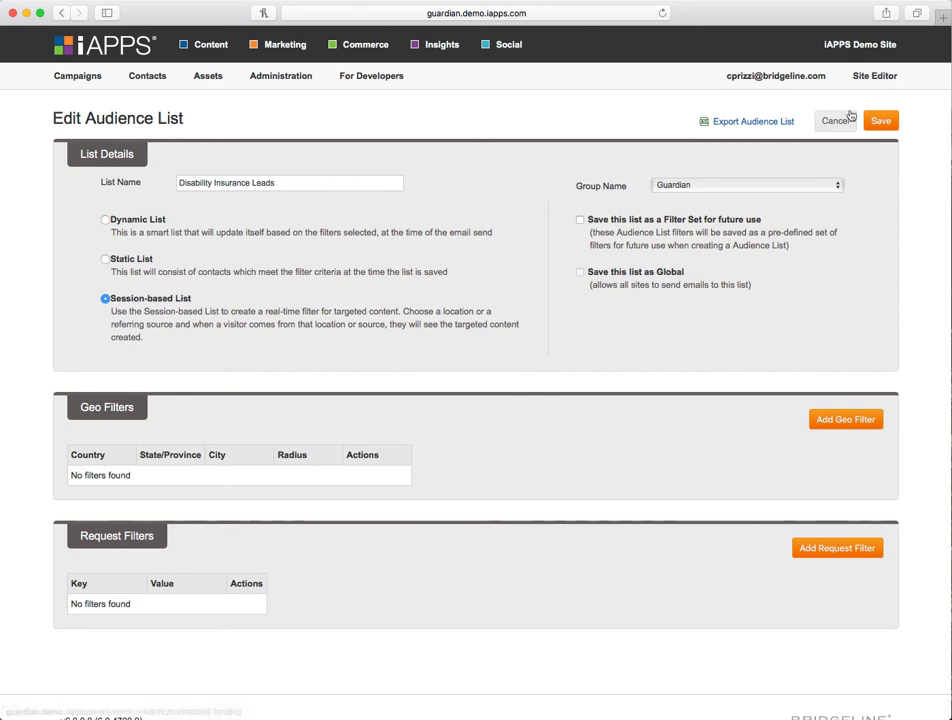
- Leave the audience list without saving and go to the Site Editor
{"action": "left_click", "coordinate": [894, 77]}
{"action": "left_click", "coordinate": [850, 111]}
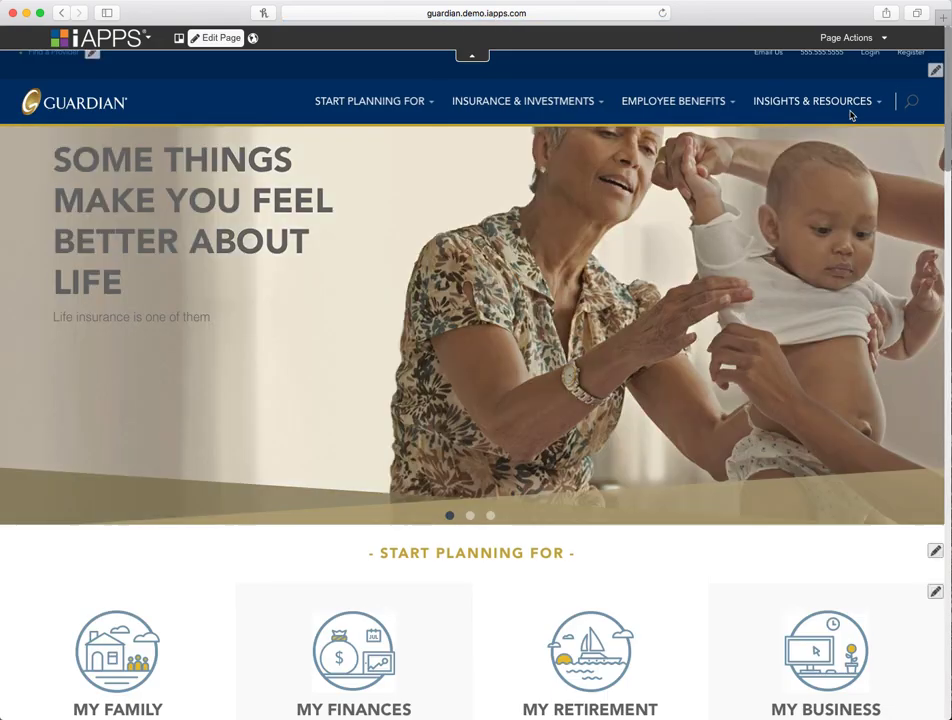
- Open the home page's New York Visitors page variant for editing through Manage Page Variants
{"action": "scroll", "coordinate": [320, 190], "scroll_direction": "down", "scroll_amount": 15}
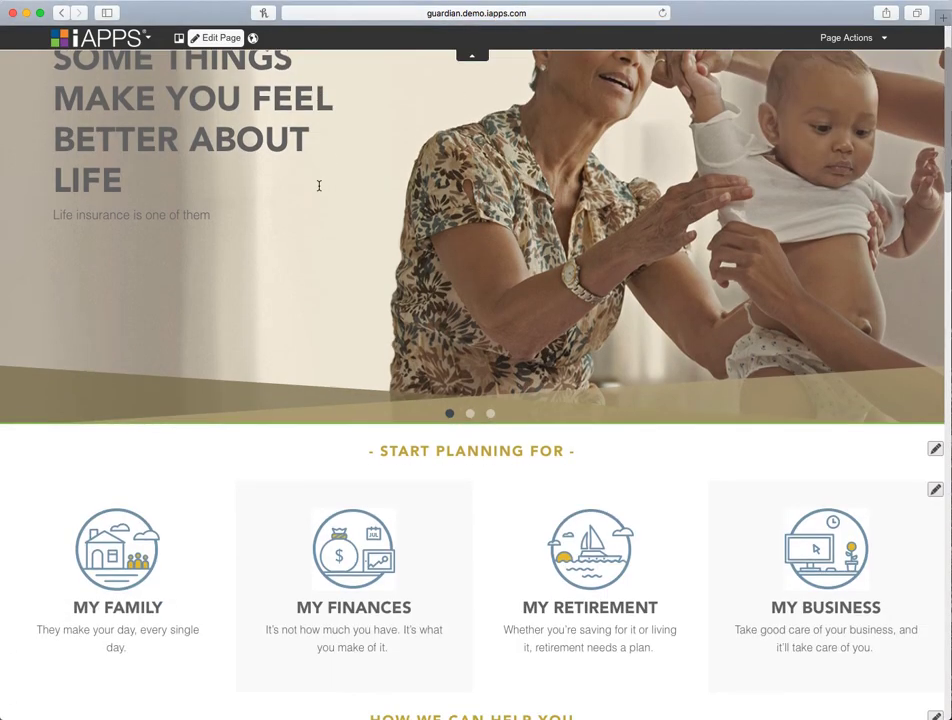
{"action": "scroll", "coordinate": [320, 190], "scroll_direction": "up", "scroll_amount": 15}
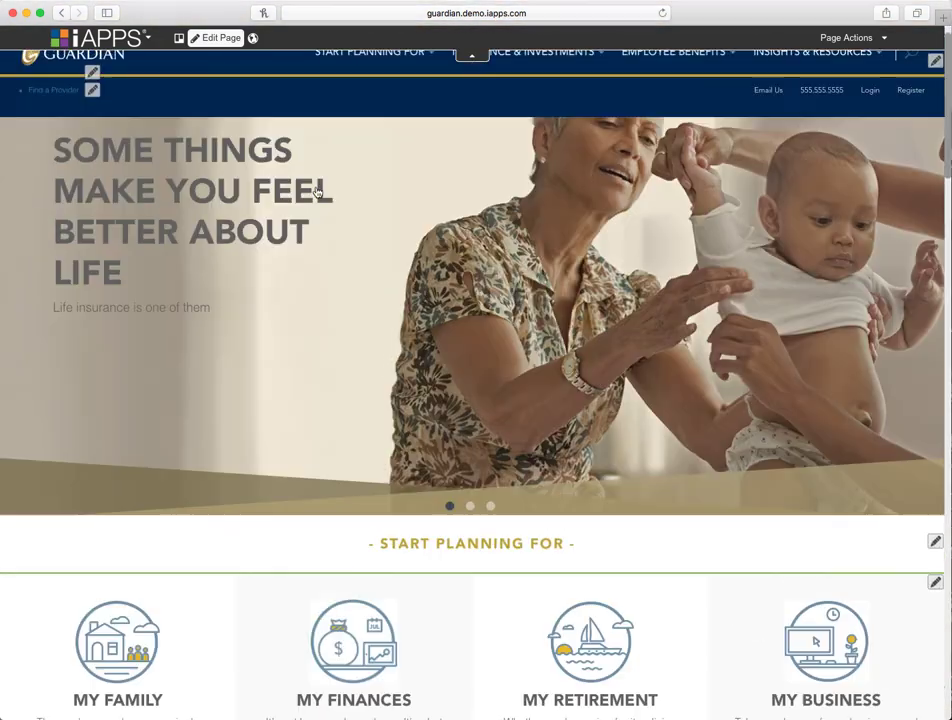
{"action": "left_click", "coordinate": [838, 40]}
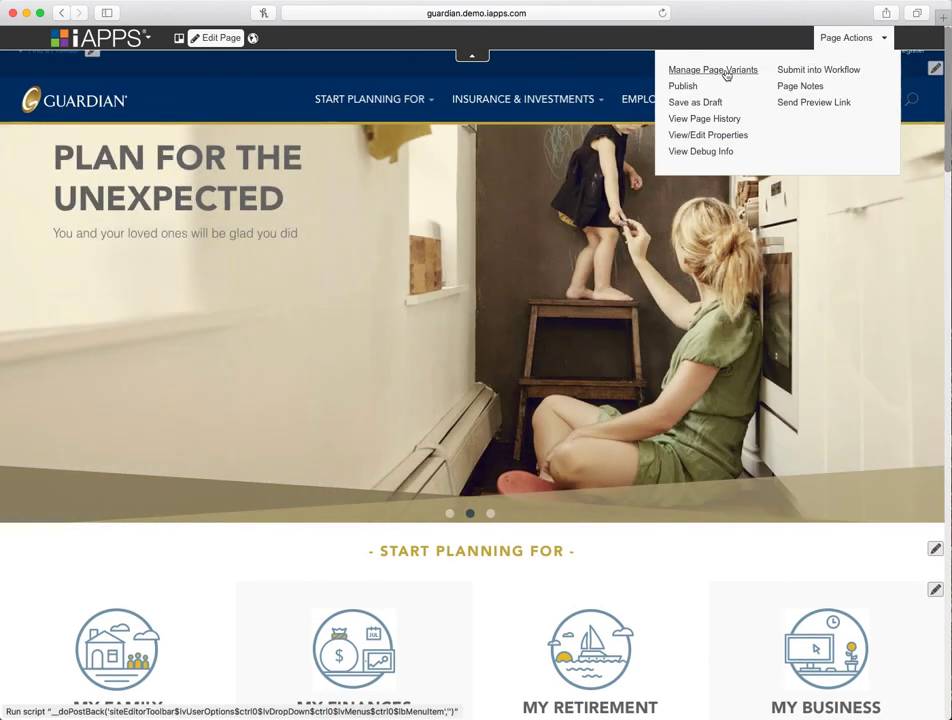
{"action": "left_click", "coordinate": [725, 71]}
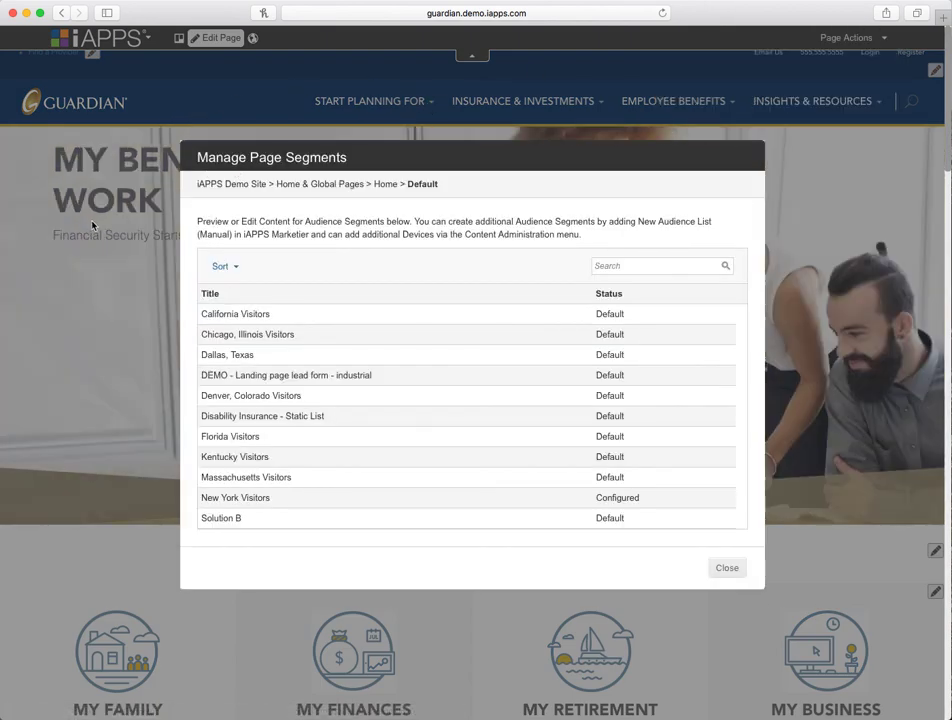
{"action": "left_click", "coordinate": [315, 500]}
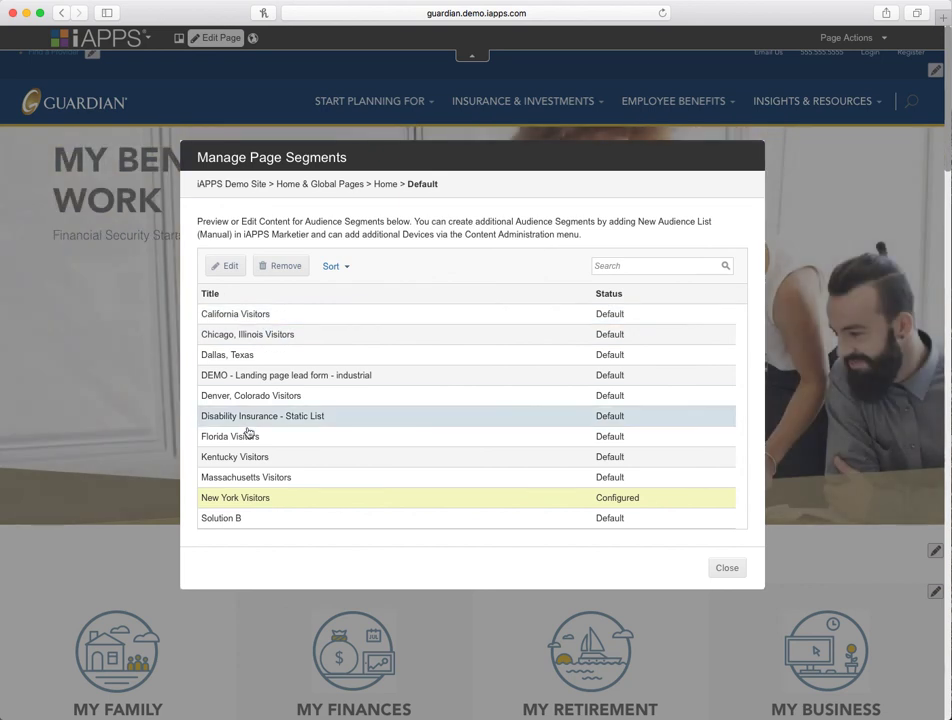
{"action": "left_click", "coordinate": [227, 270]}
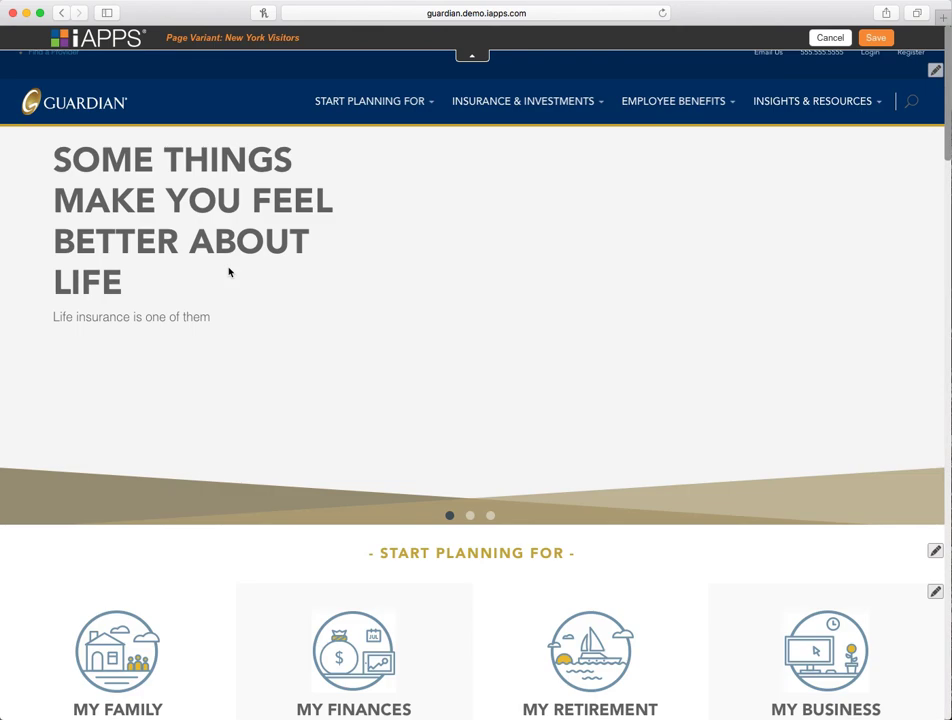
- Scroll through the New York Visitors variant to review its page content
{"action": "scroll", "coordinate": [428, 307], "scroll_direction": "down", "scroll_amount": 20}
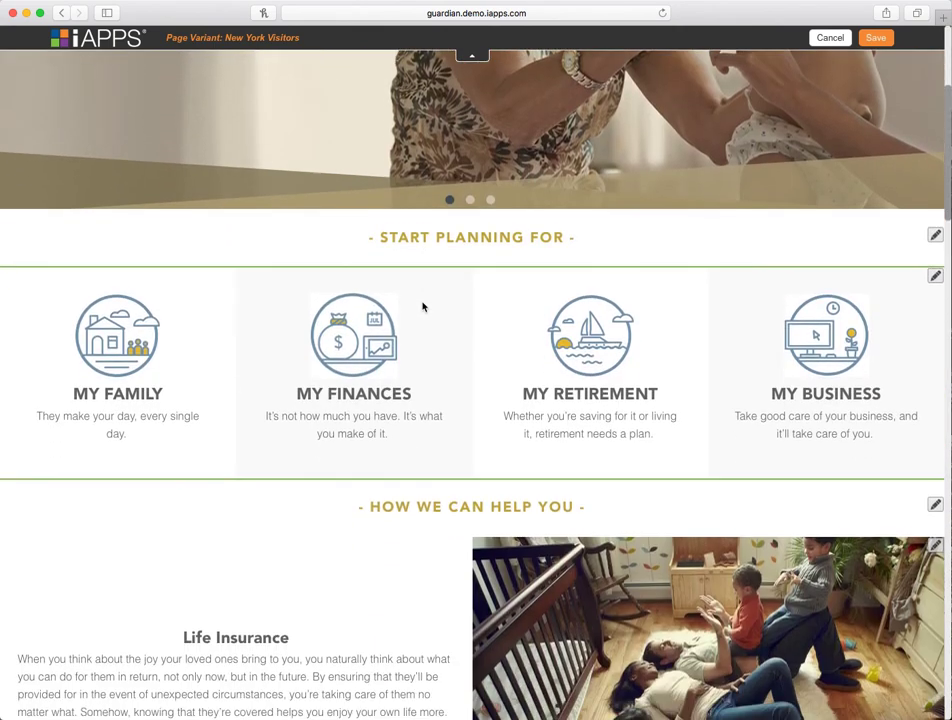
{"action": "scroll", "coordinate": [424, 307], "scroll_direction": "down", "scroll_amount": 20}
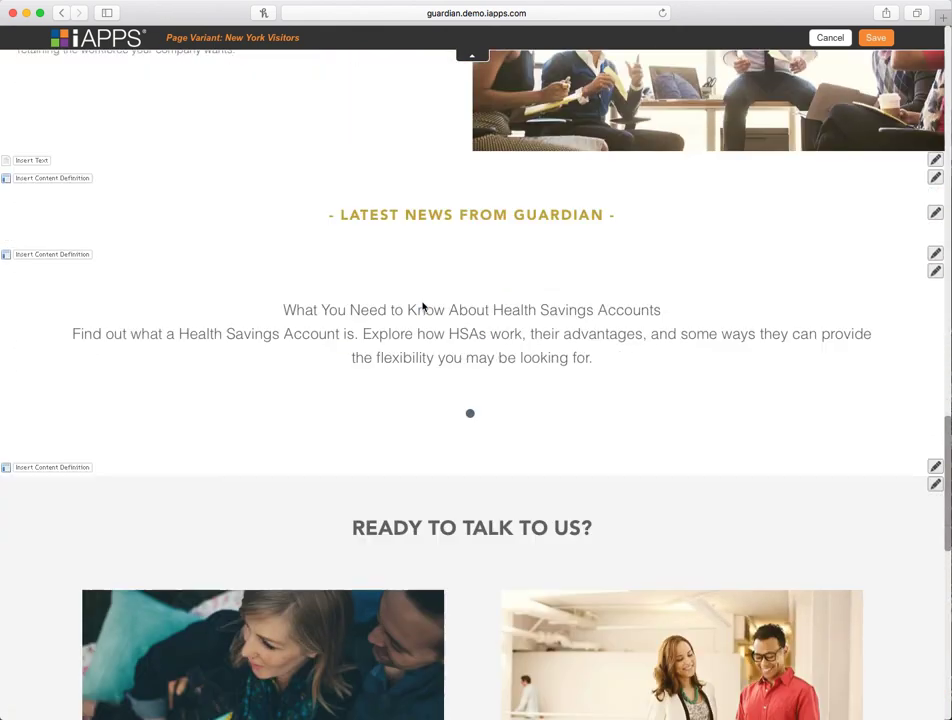
{"action": "scroll", "coordinate": [424, 307], "scroll_direction": "up", "scroll_amount": 2}
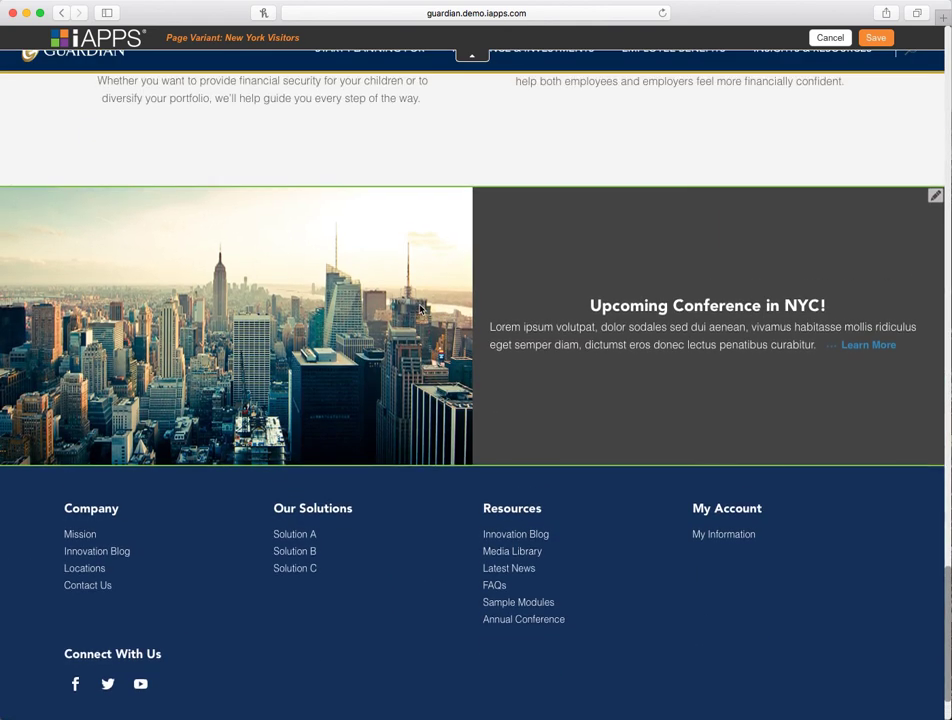
{"action": "scroll", "coordinate": [635, 318], "scroll_direction": "up", "scroll_amount": 2}
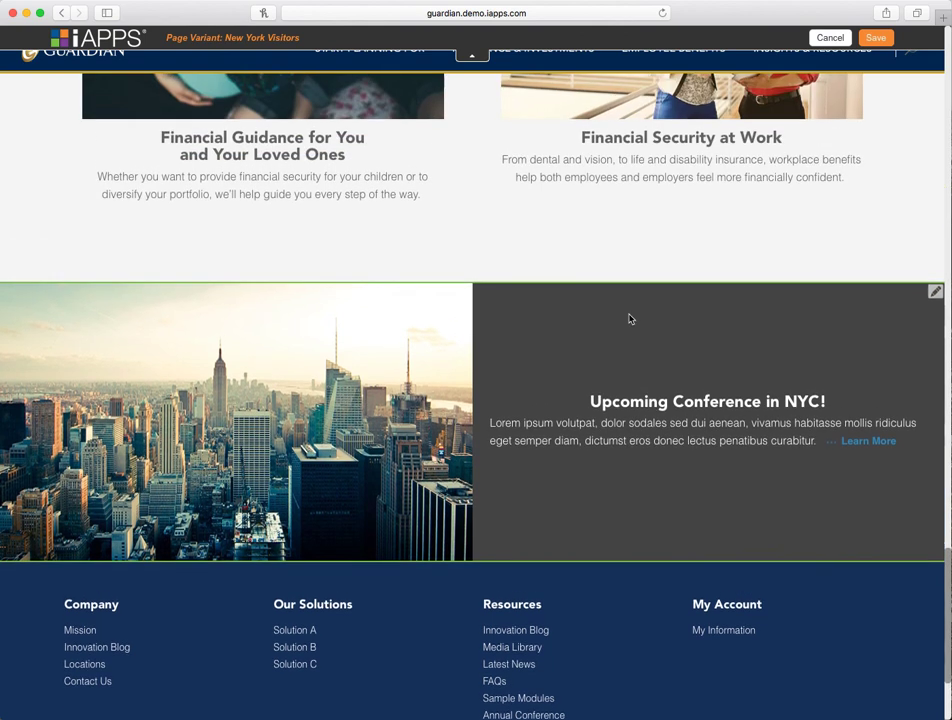
{"action": "scroll", "coordinate": [444, 344], "scroll_direction": "up", "scroll_amount": 4}
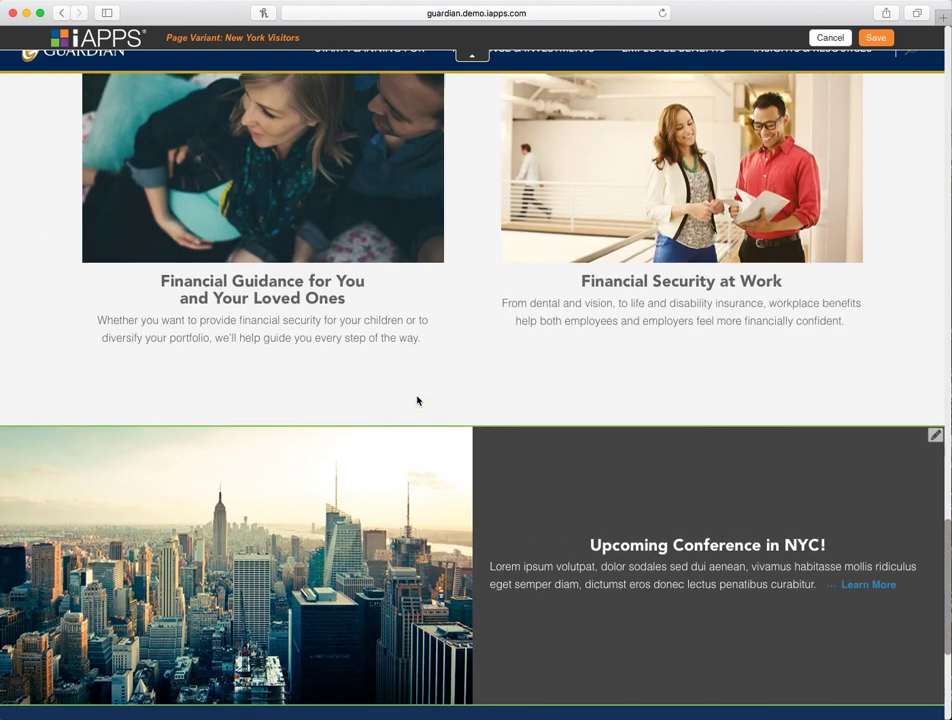
{"action": "scroll", "coordinate": [420, 320], "scroll_direction": "up", "scroll_amount": 15}
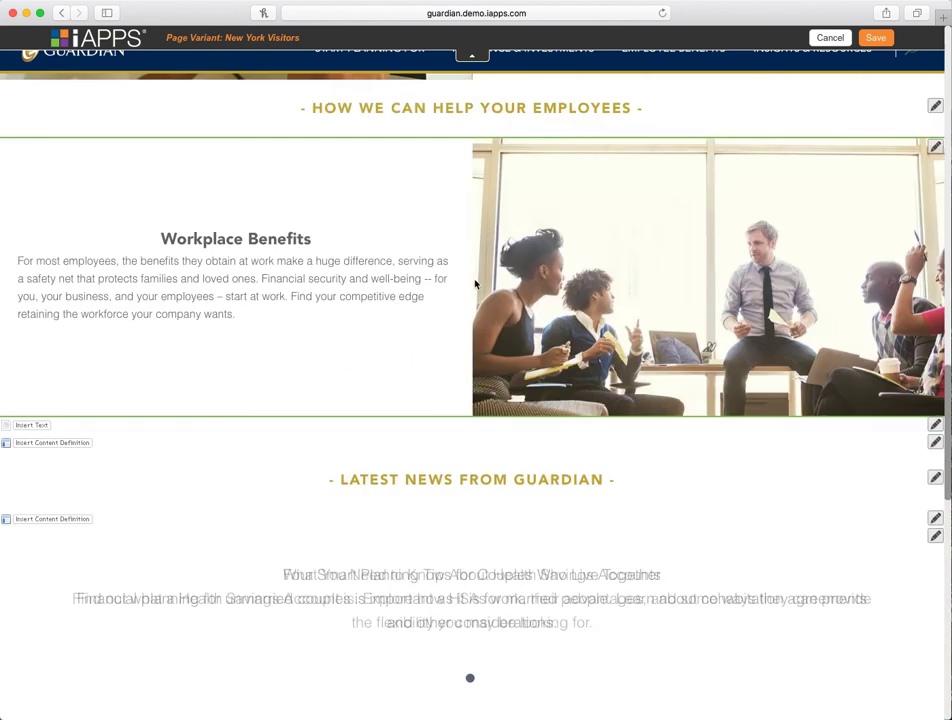
{"action": "scroll", "coordinate": [477, 283], "scroll_direction": "up", "scroll_amount": 20}
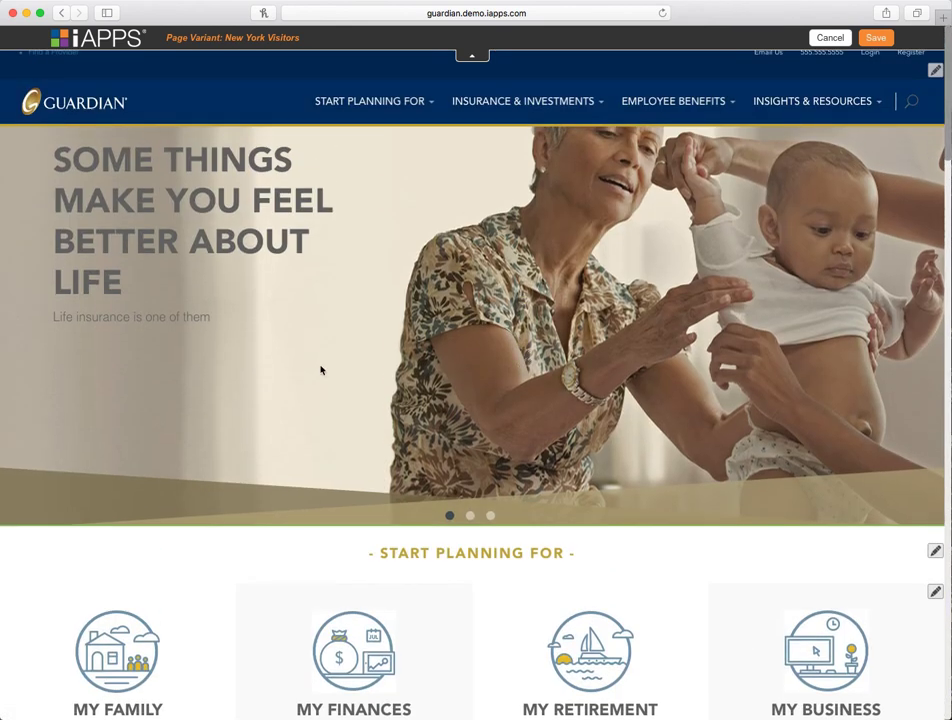
{"action": "scroll", "coordinate": [346, 359], "scroll_direction": "down", "scroll_amount": 2}
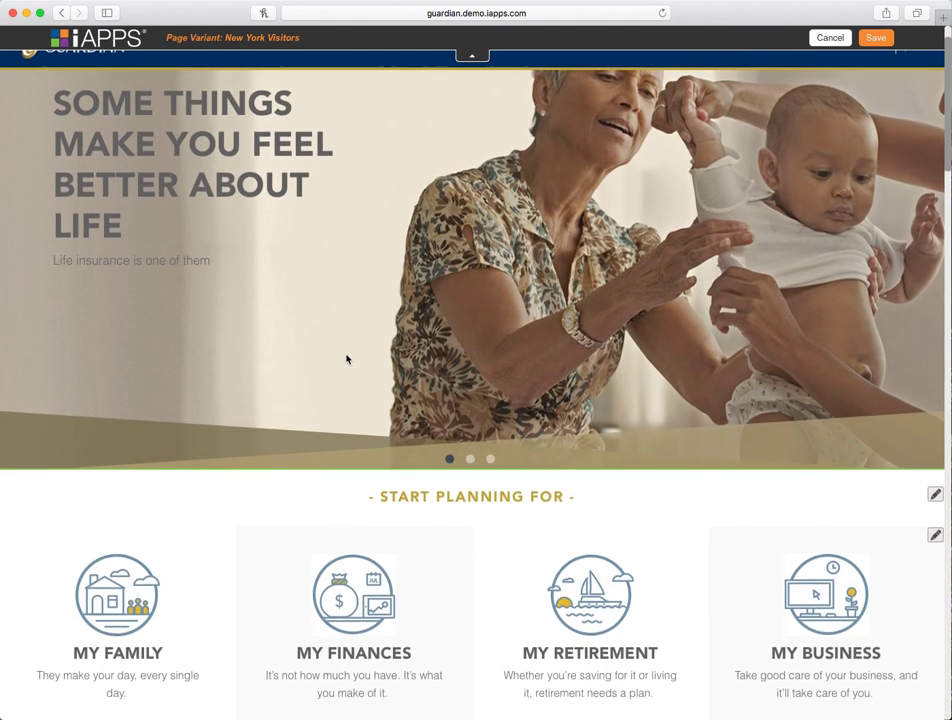